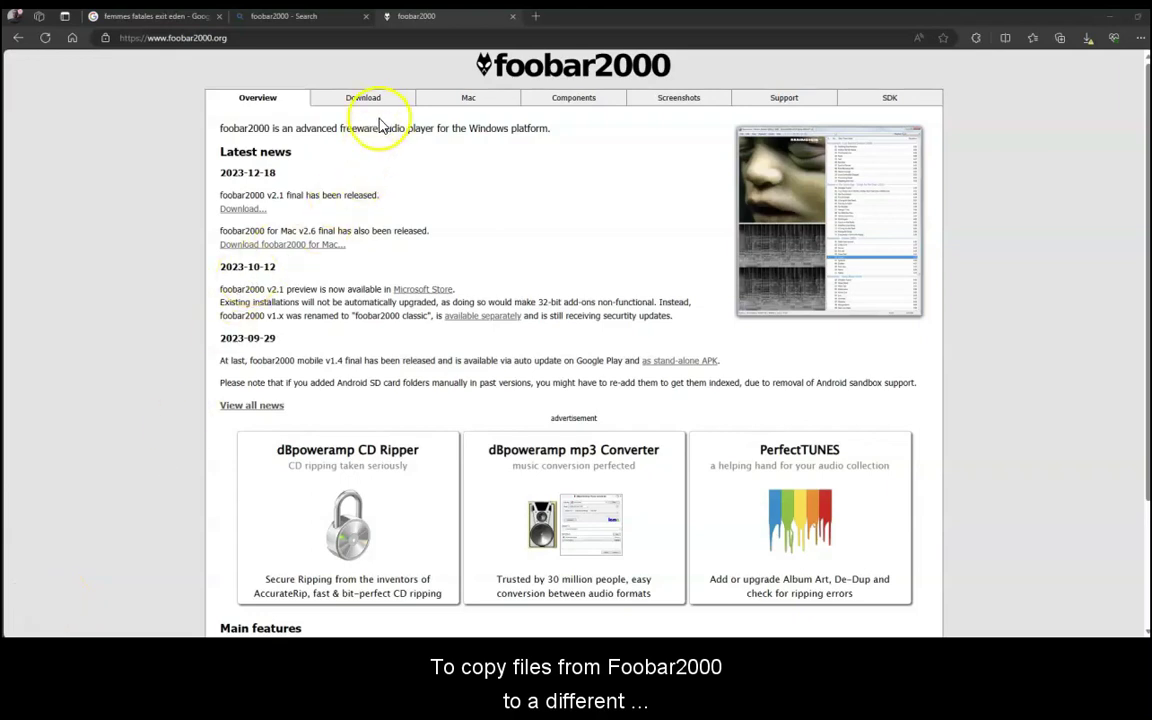
- Search the foobar2000 components repository for "oneway" and open the Onewaysync component's page
{"action": "left_click", "coordinate": [578, 102]}
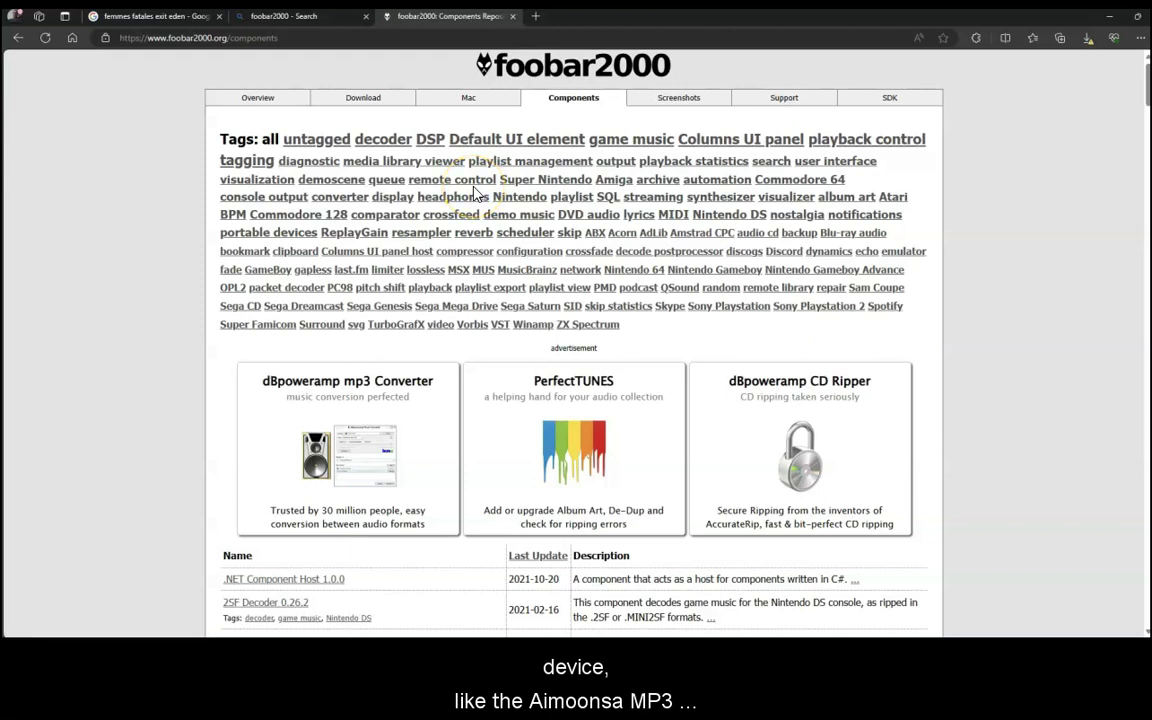
{"action": "key", "text": "ctrl+f"}
{"action": "type", "text": "one"}
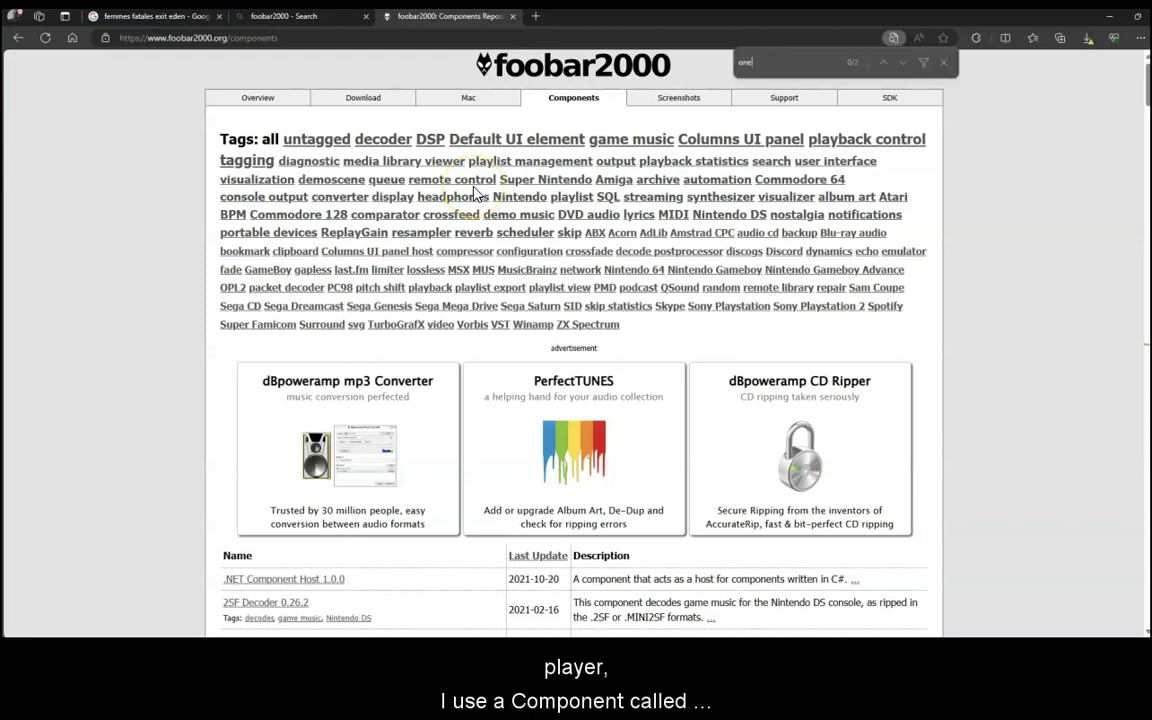
{"action": "type", "text": "way"}
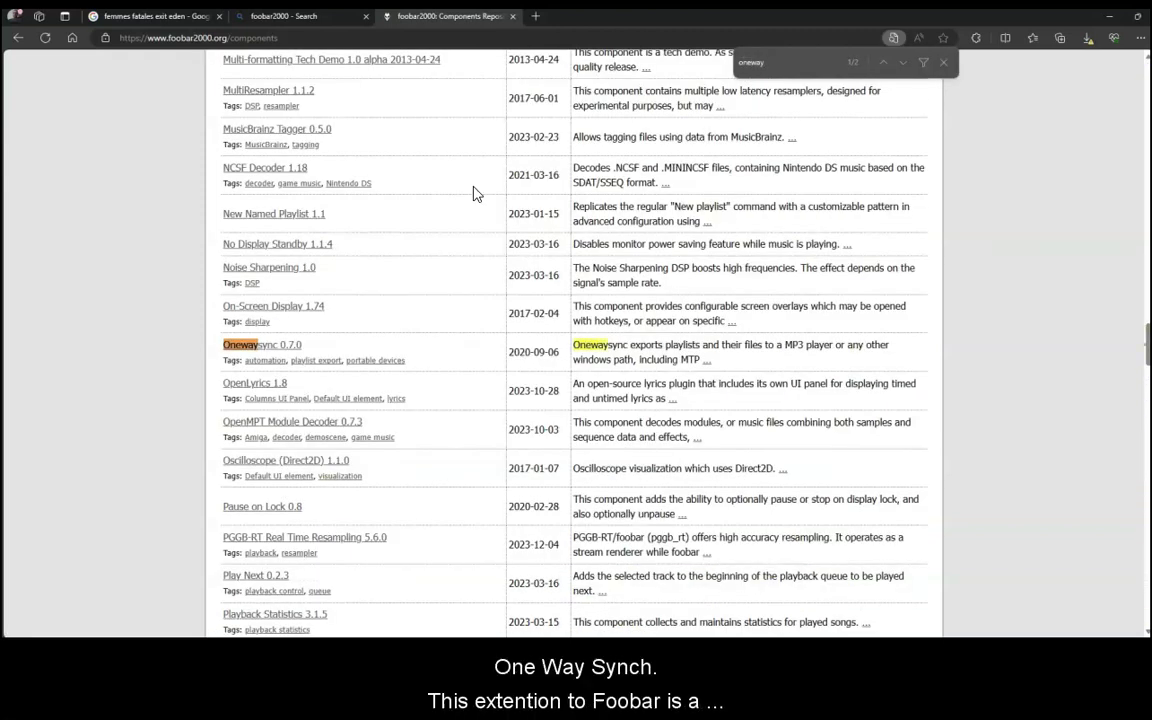
{"action": "left_click", "coordinate": [946, 64]}
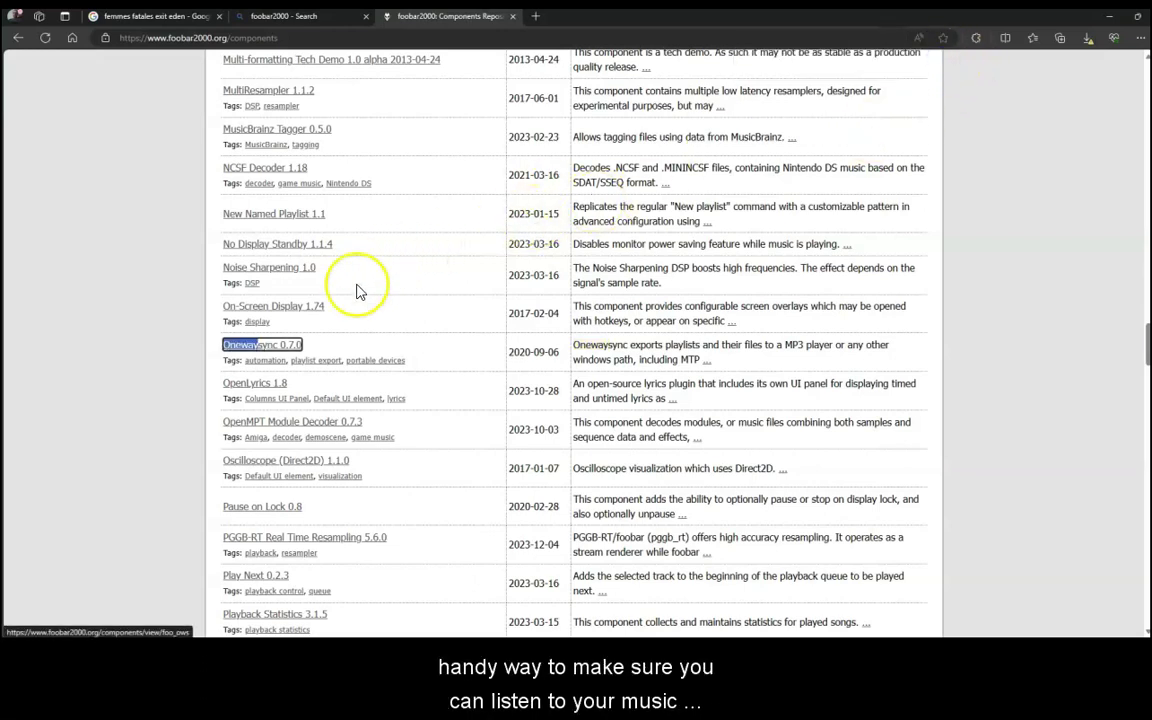
{"action": "left_click", "coordinate": [272, 344]}
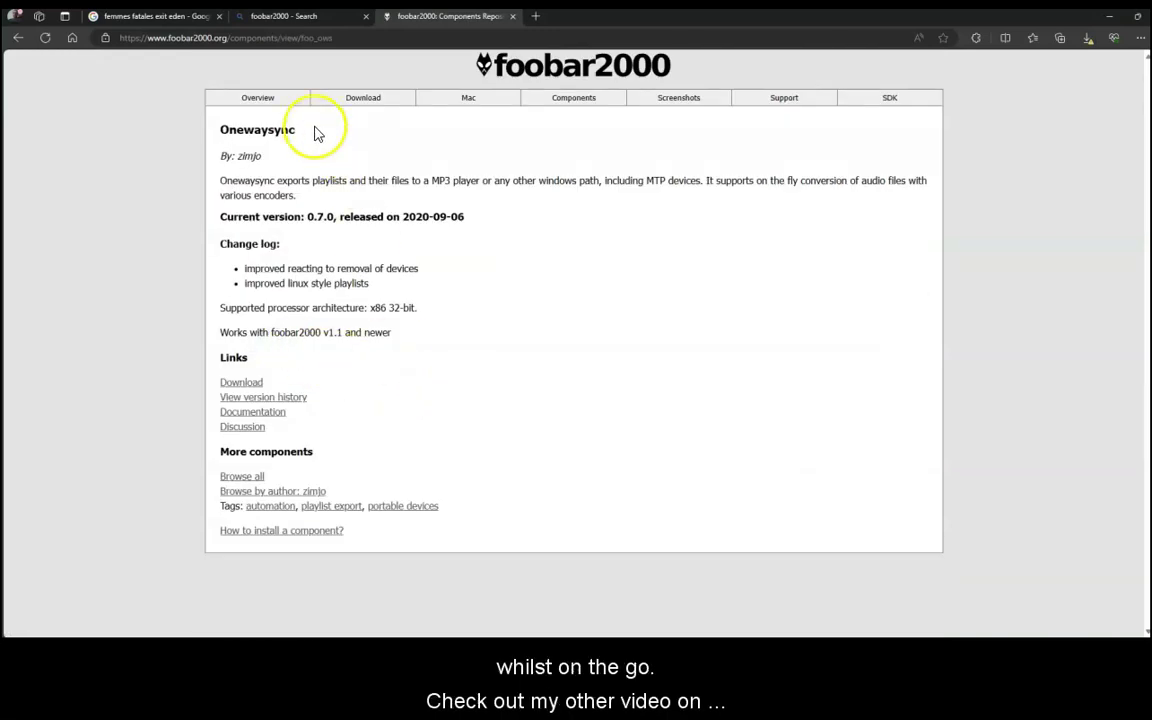
{"action": "left_click_drag", "start_coordinate": [316, 131], "coordinate": [216, 130]}
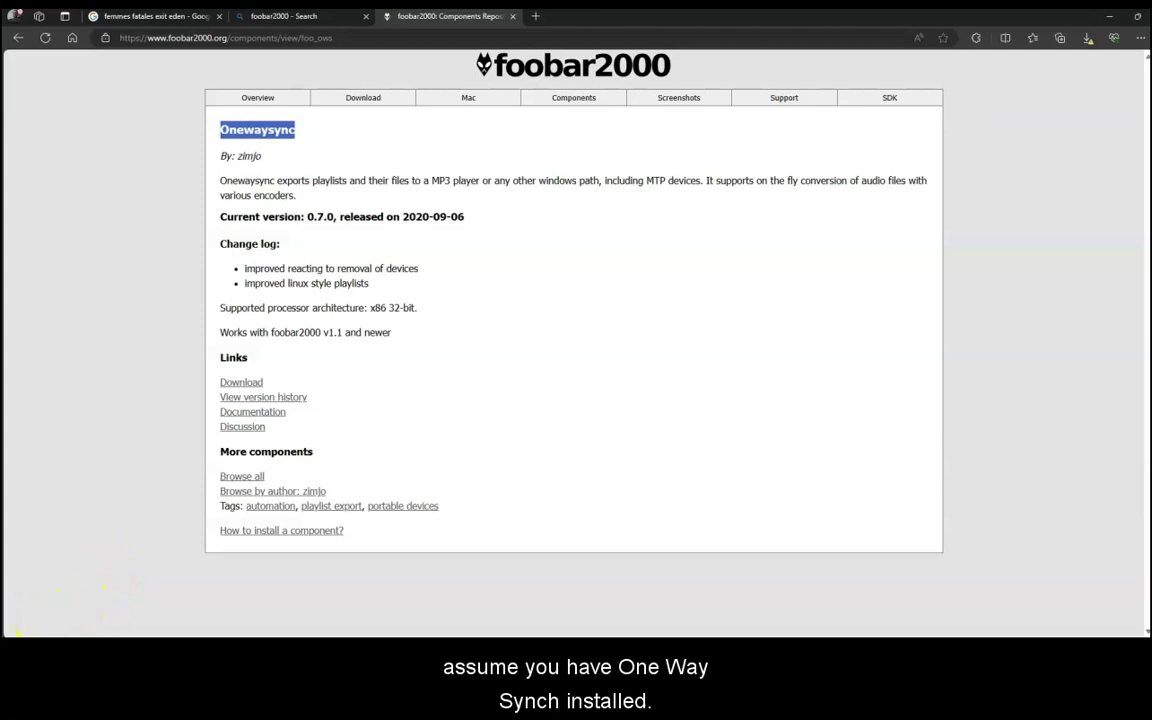
- Switch to foobar2000, open the One Way Sync configuration and inspect its cover filename setting
{"action": "left_click", "coordinate": [17, 632]}
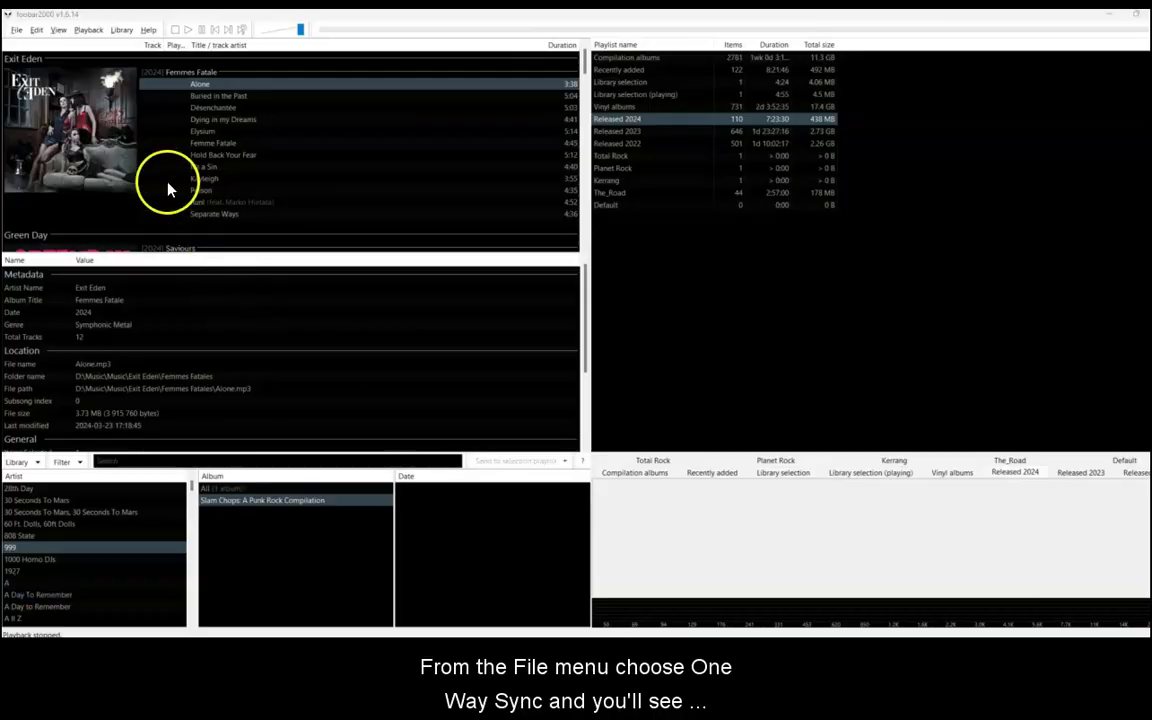
{"action": "left_click", "coordinate": [17, 30]}
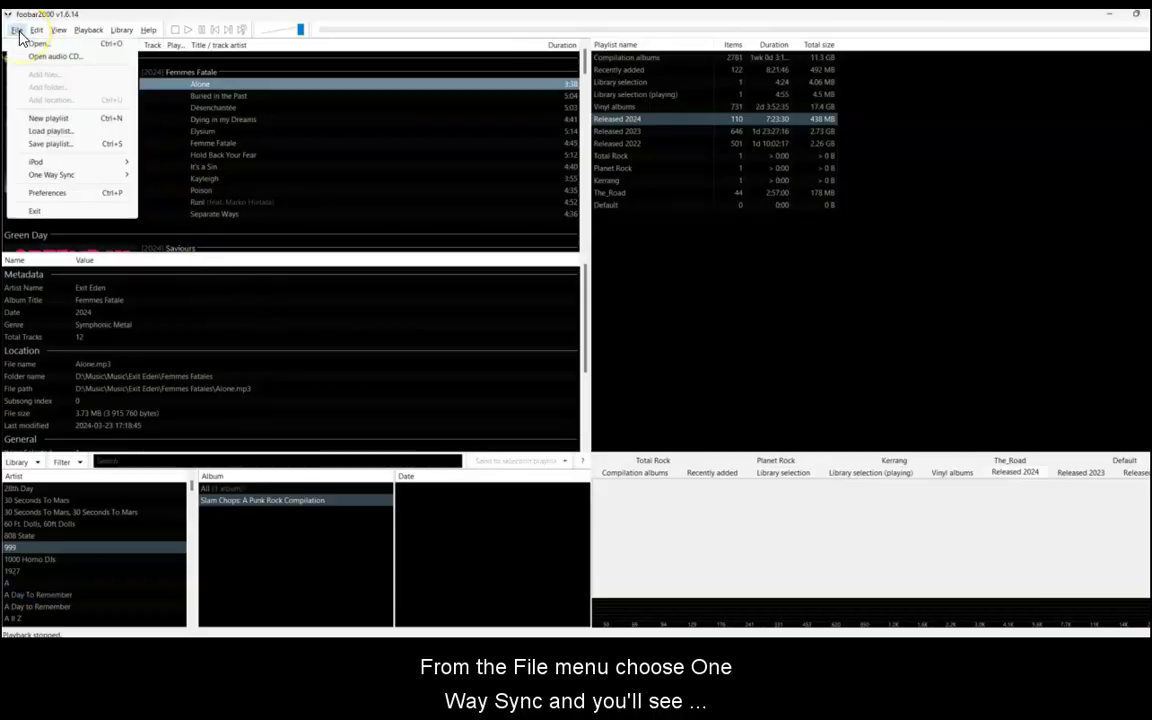
{"action": "mouse_move", "coordinate": [93, 176]}
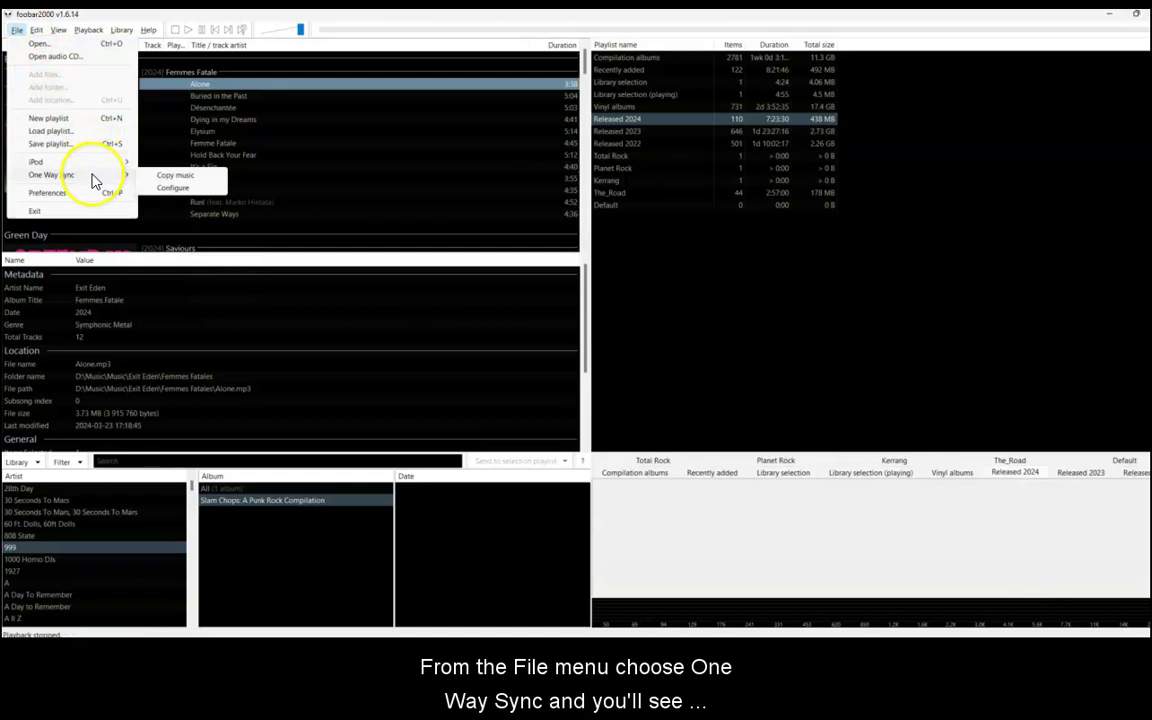
{"action": "left_click", "coordinate": [187, 195]}
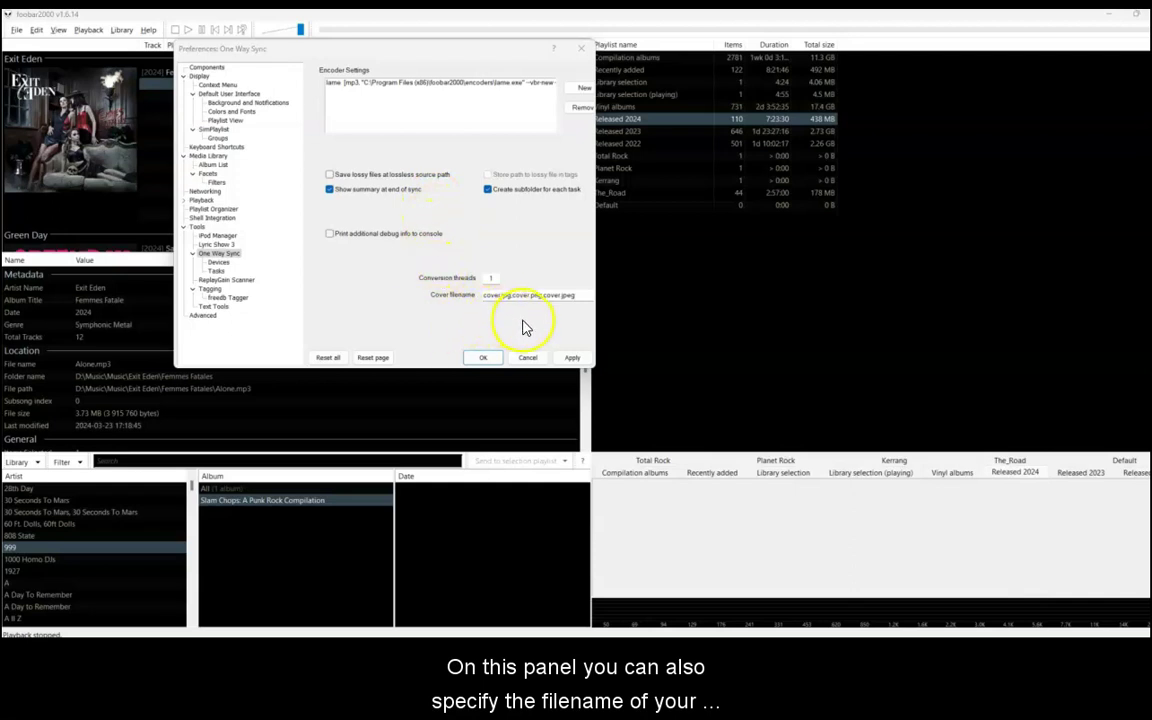
{"action": "left_click", "coordinate": [586, 296]}
{"action": "left_click_drag", "start_coordinate": [586, 296], "coordinate": [471, 293]}
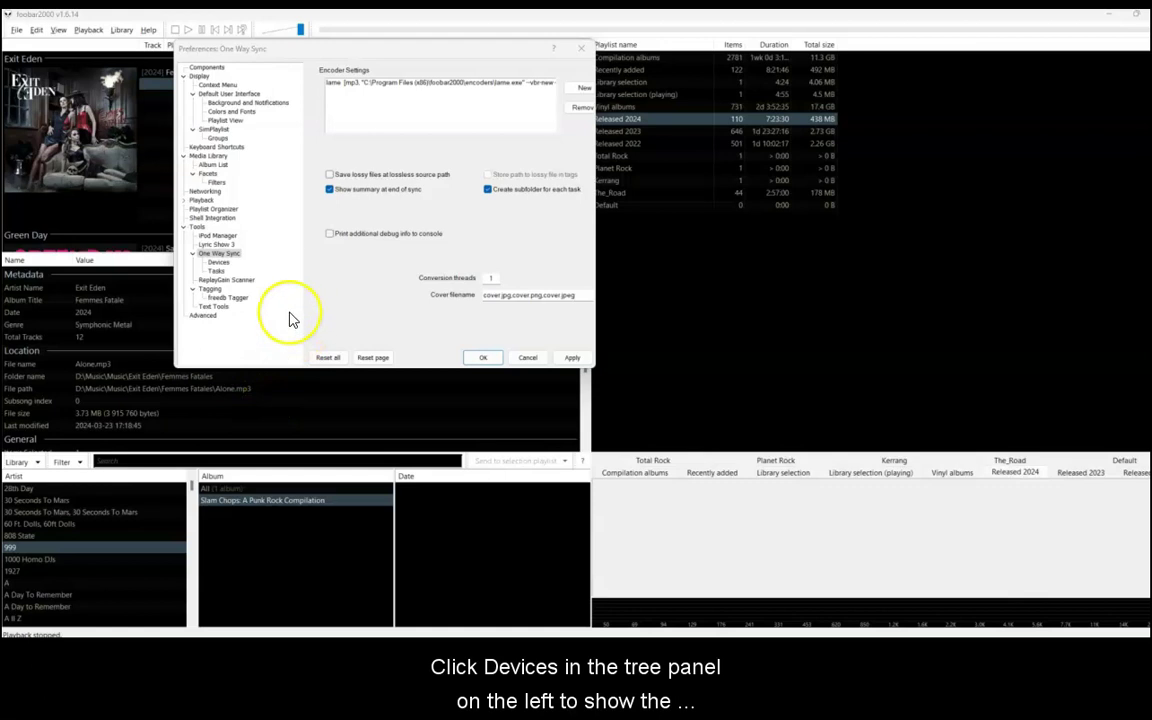
- Review the One Way Sync device settings and the playlists assigned to the Car sync task
{"action": "left_click", "coordinate": [225, 263]}
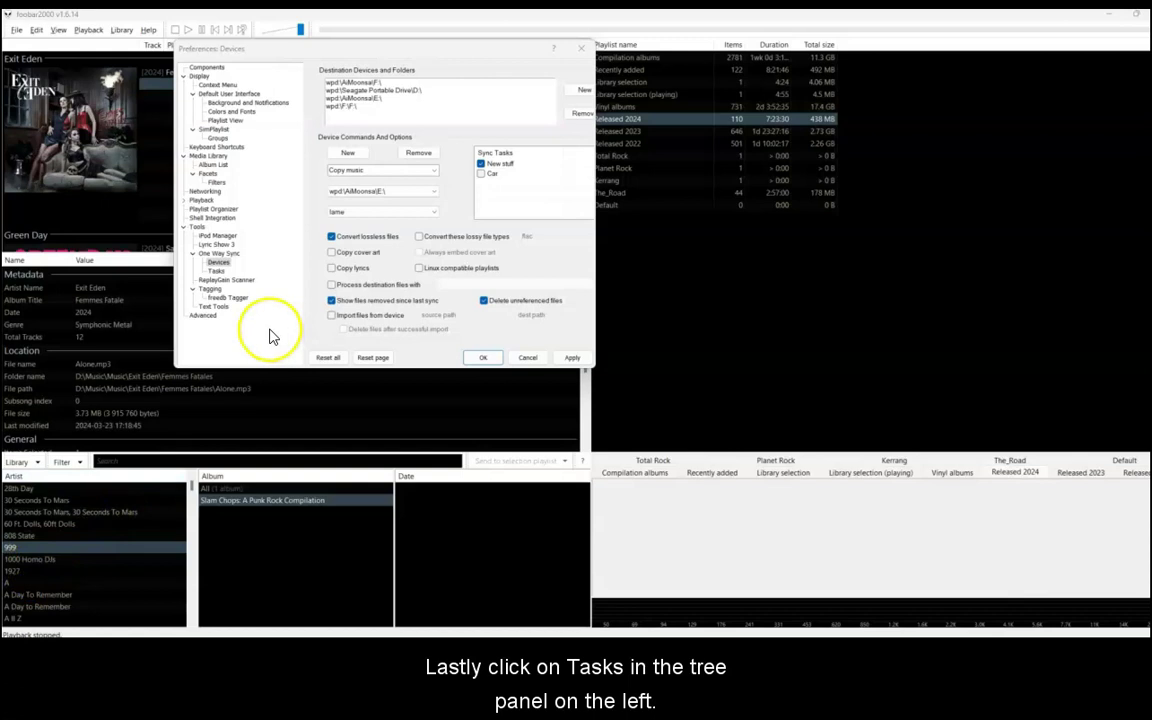
{"action": "left_click", "coordinate": [219, 273]}
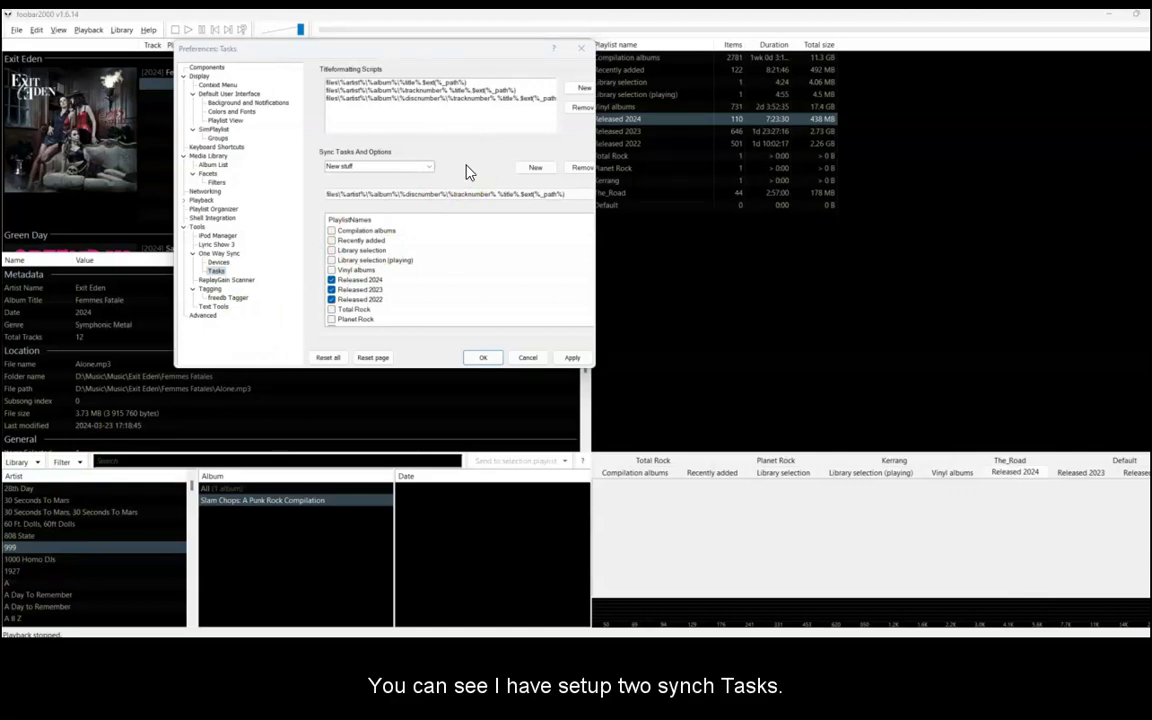
{"action": "left_click", "coordinate": [430, 170]}
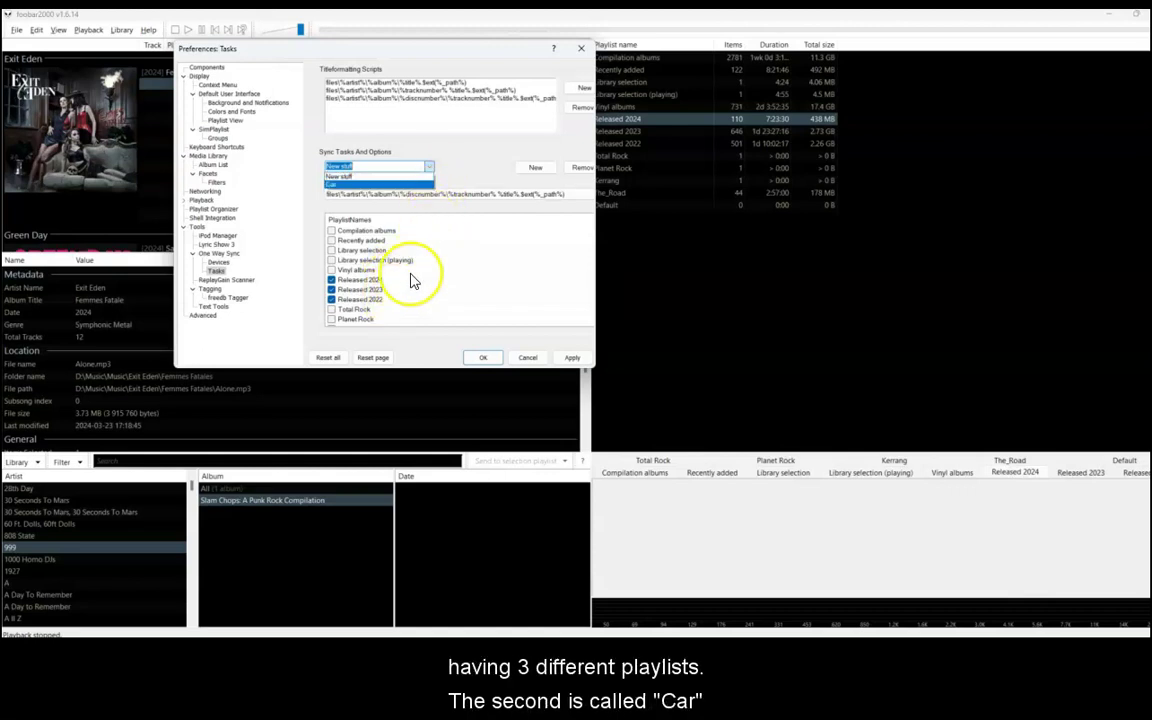
{"action": "left_click", "coordinate": [426, 185]}
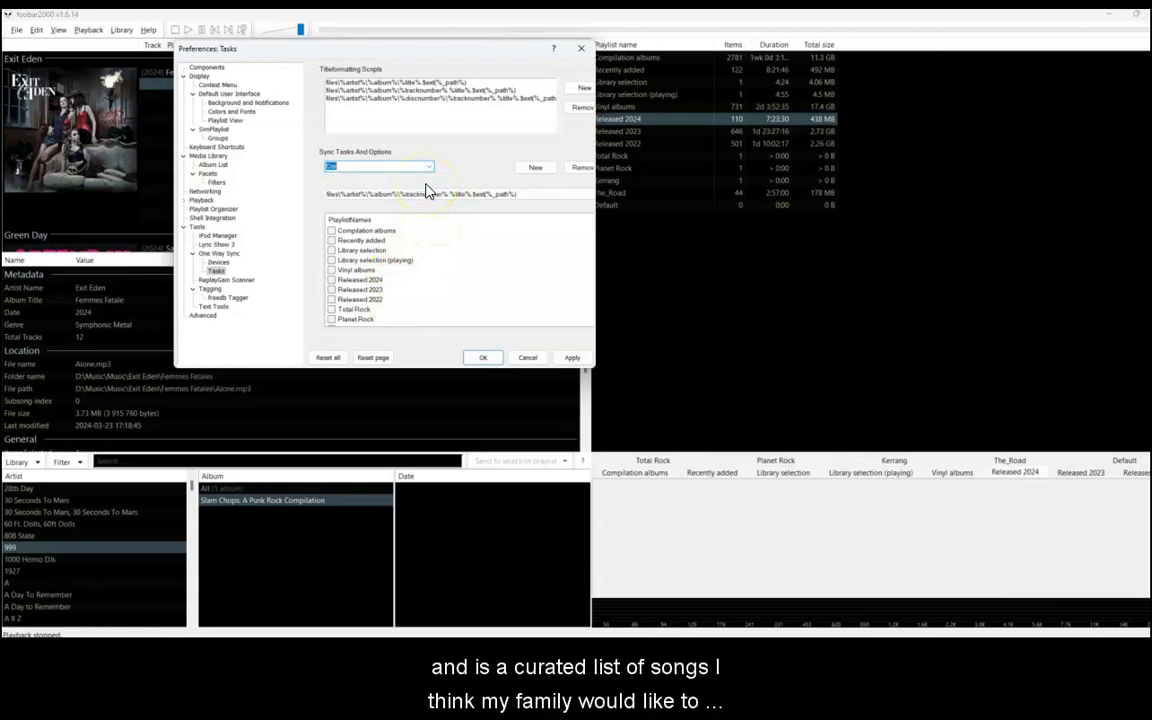
{"action": "scroll", "coordinate": [418, 296], "scroll_direction": "down", "scroll_amount": 1}
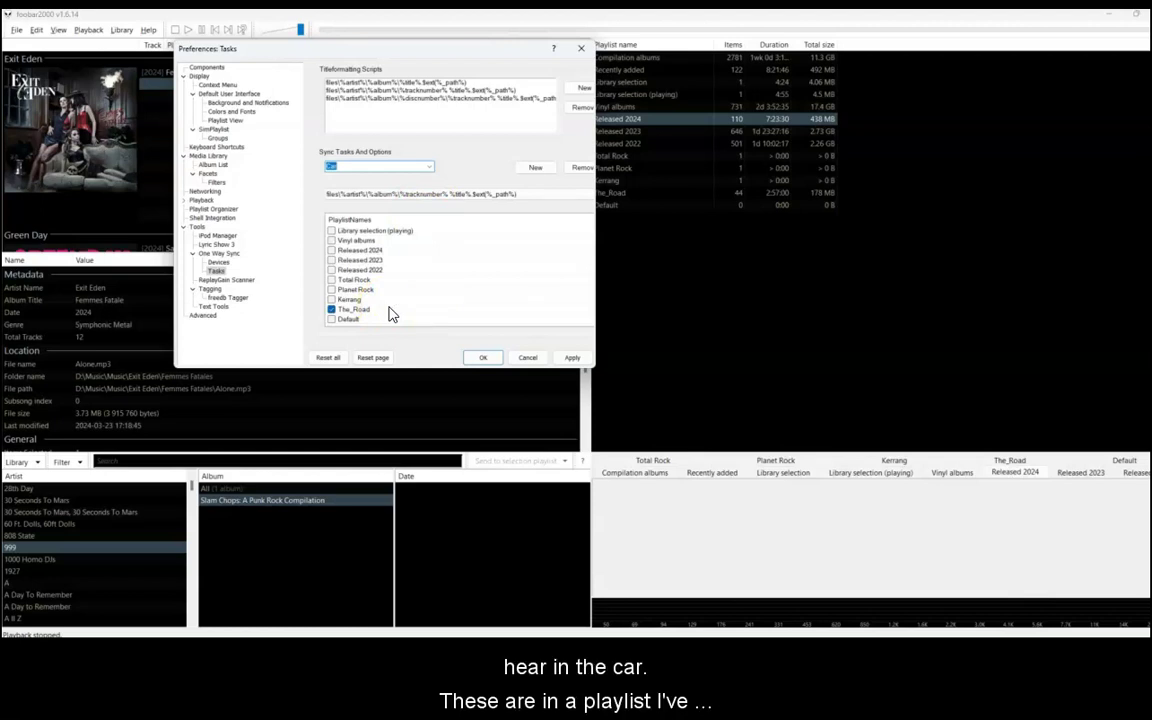
{"action": "left_click", "coordinate": [386, 314]}
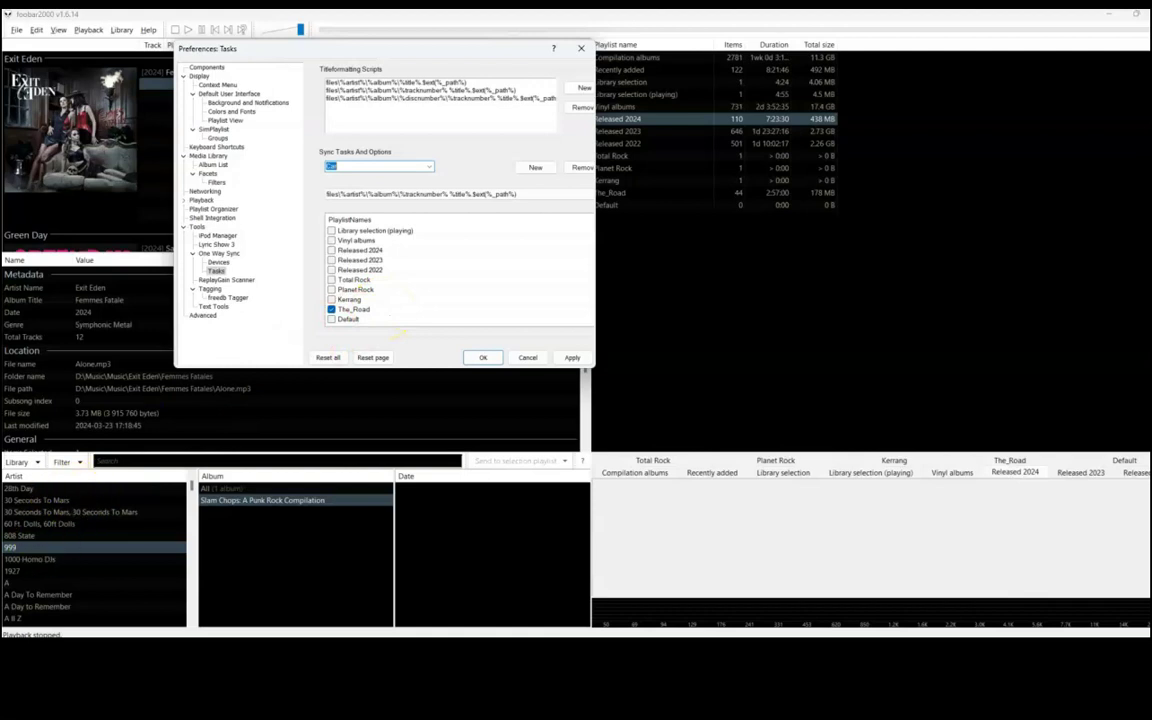
- Compare the titleformatting scripts of the New stuff and Car sync tasks, then confirm and close the preferences
{"action": "left_click", "coordinate": [425, 205]}
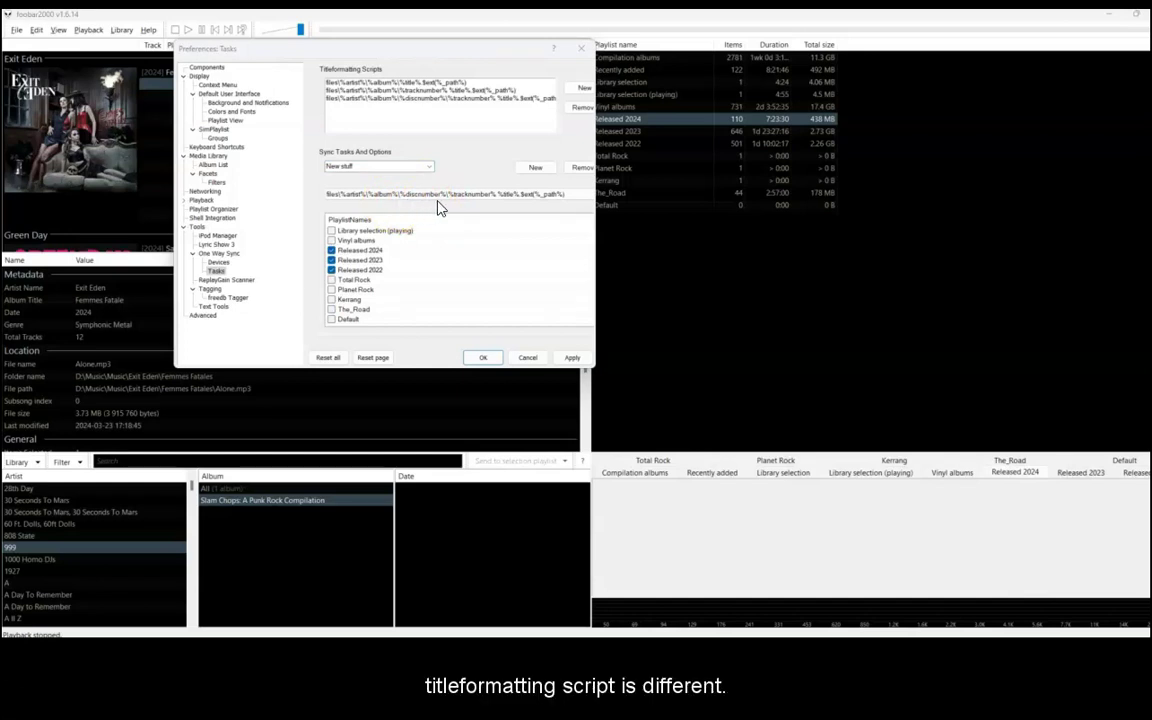
{"action": "left_click", "coordinate": [429, 169]}
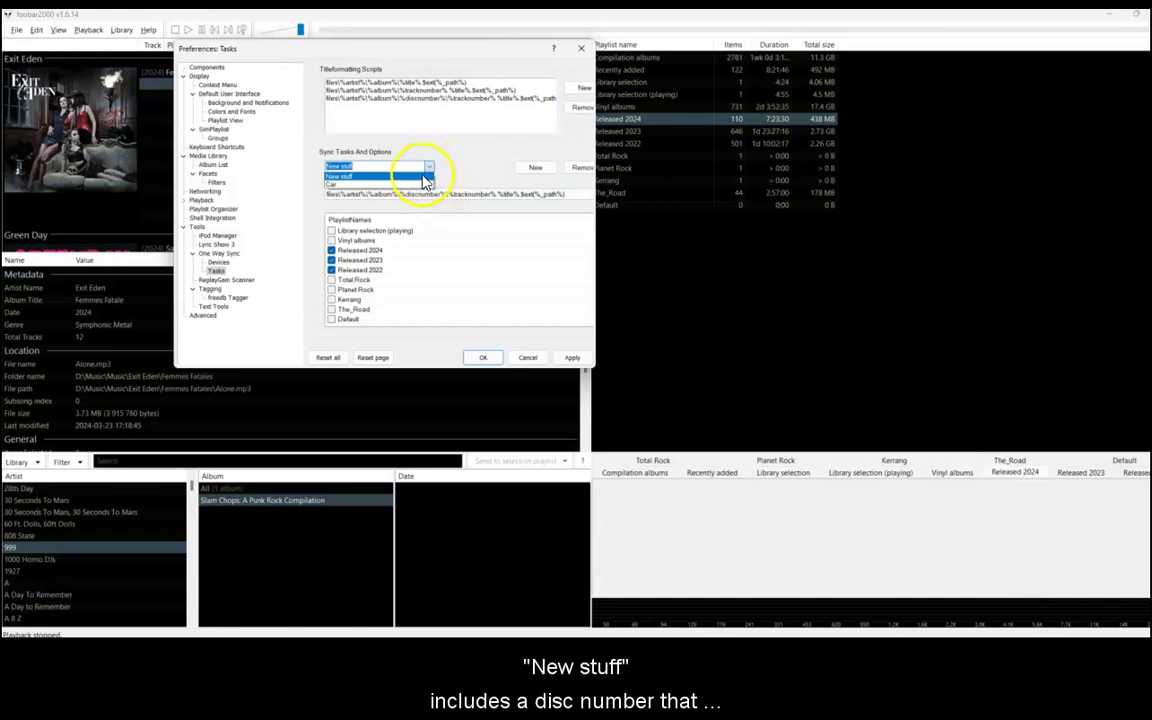
{"action": "left_click", "coordinate": [418, 186]}
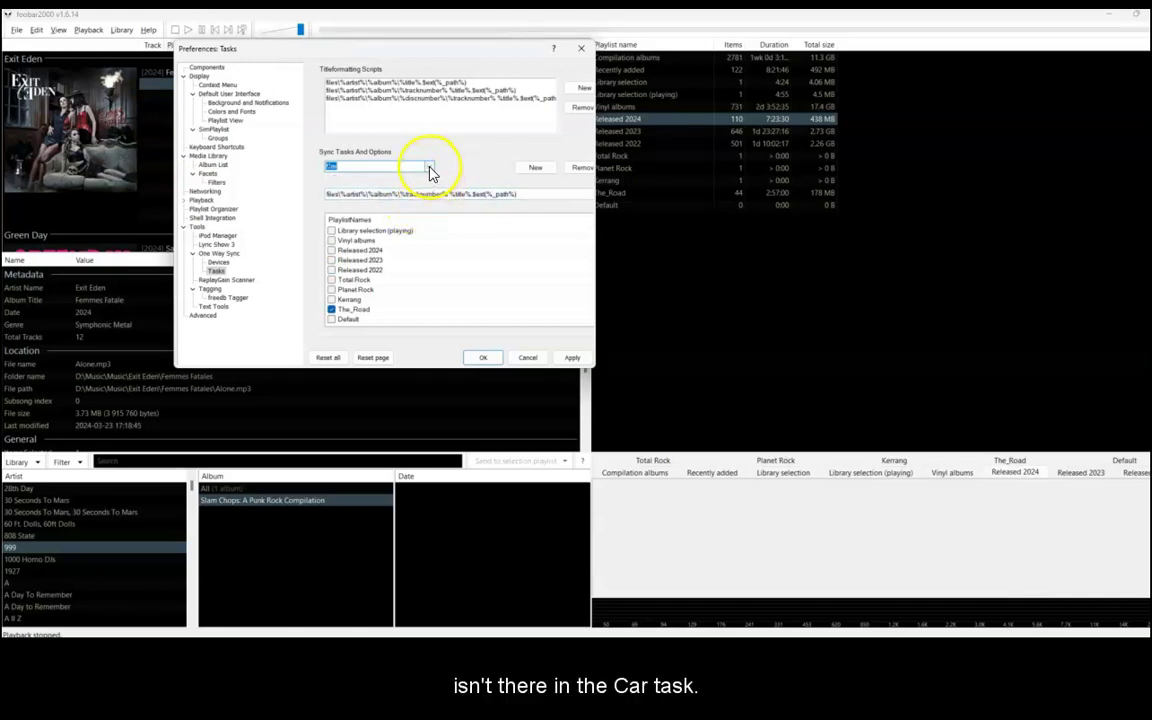
{"action": "left_click", "coordinate": [430, 169]}
{"action": "left_click", "coordinate": [420, 177]}
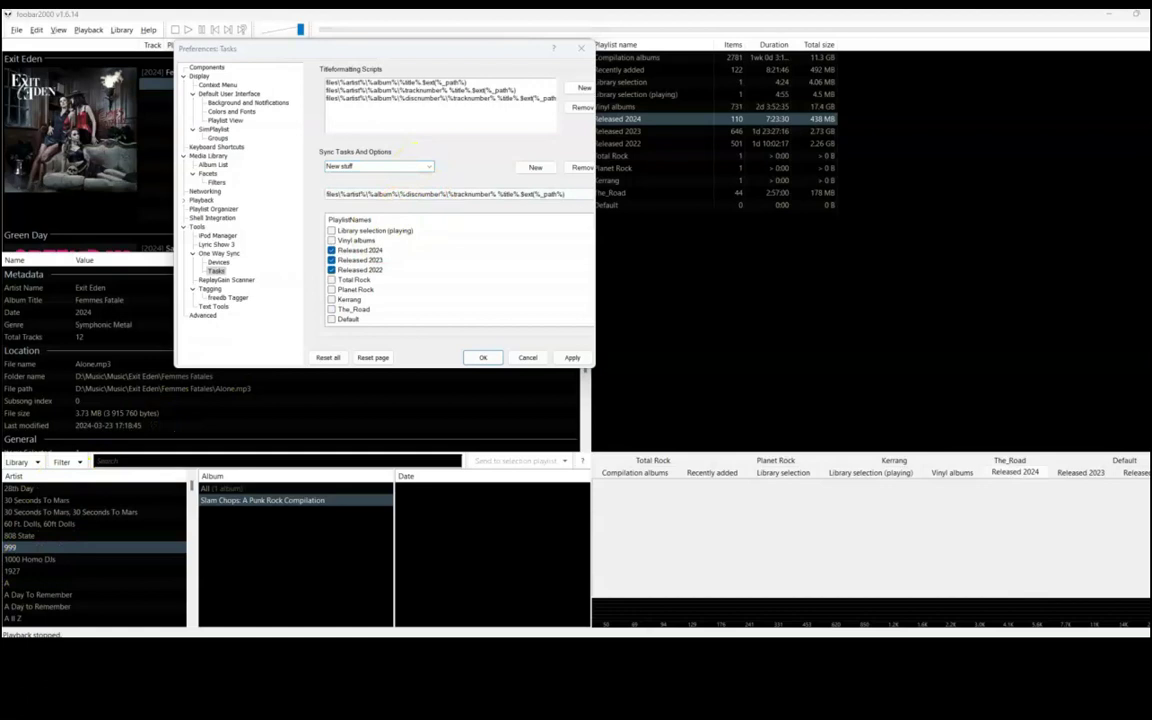
{"action": "left_click", "coordinate": [482, 358]}
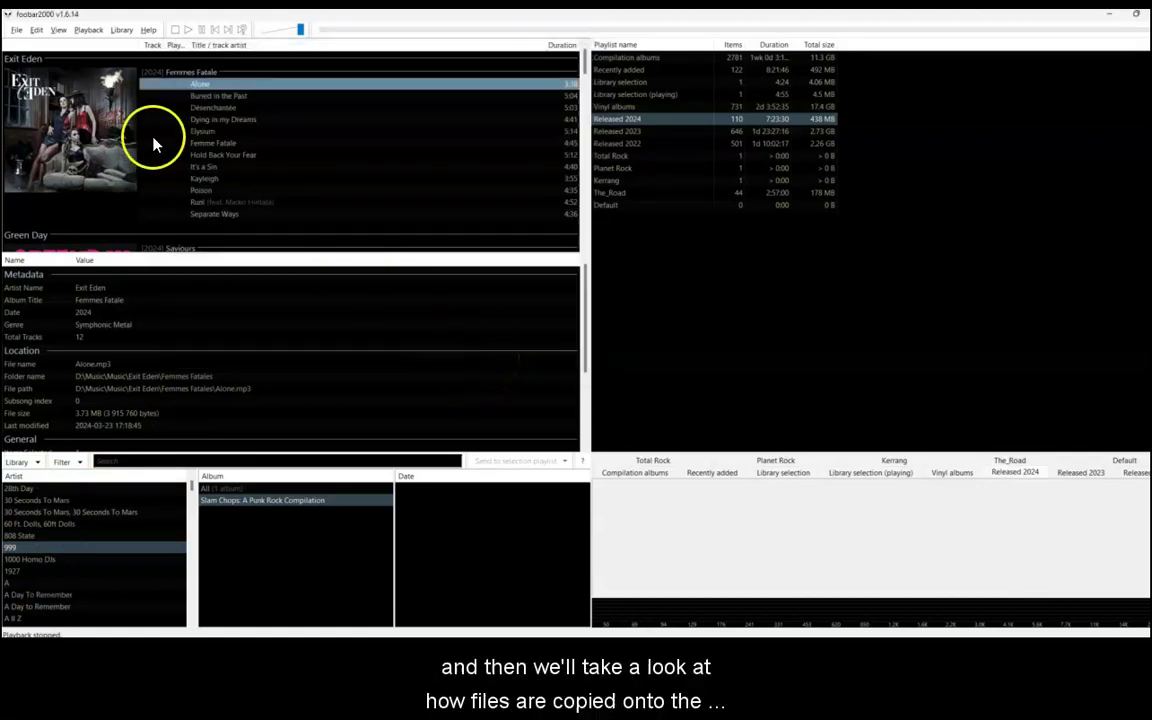
- Run the One Way Sync Copy music command to copy the playlists to the player's card
{"action": "left_click", "coordinate": [15, 31]}
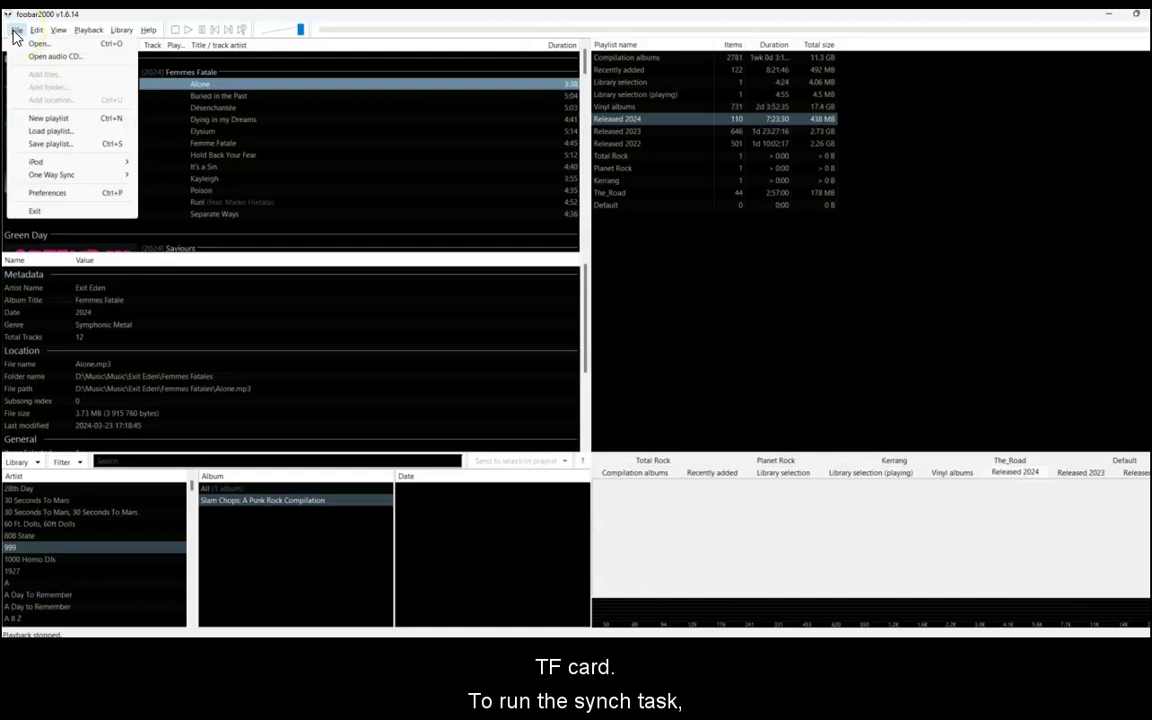
{"action": "mouse_move", "coordinate": [53, 176]}
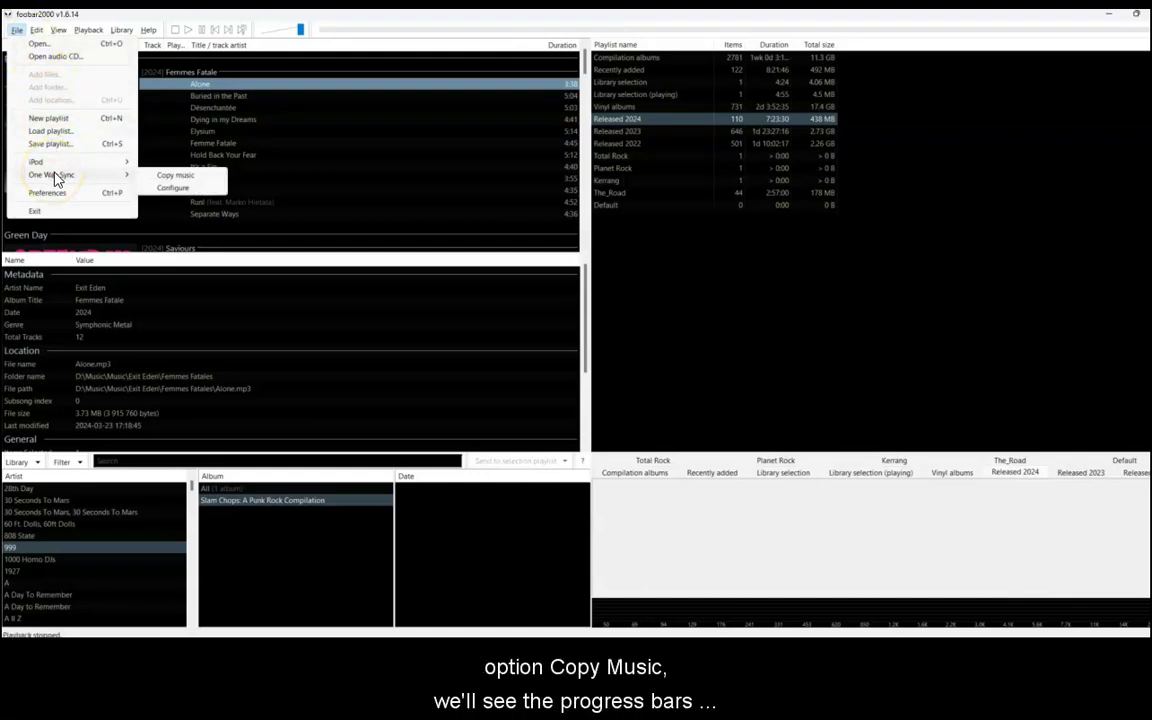
{"action": "left_click", "coordinate": [176, 184]}
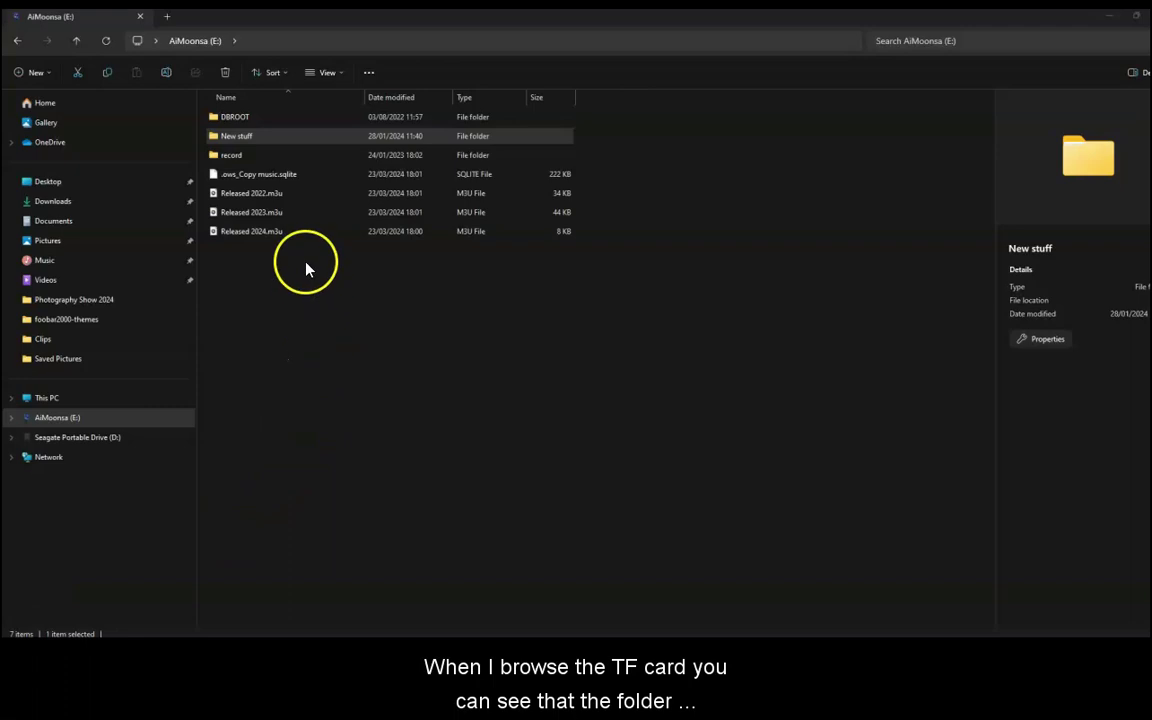
- In File Explorer, inspect the synced folder structure on AiMoonsa (E:) from New stuff down to Ad Infinitum's Chapter 3 Downfall tracks
{"action": "double_click", "coordinate": [258, 143]}
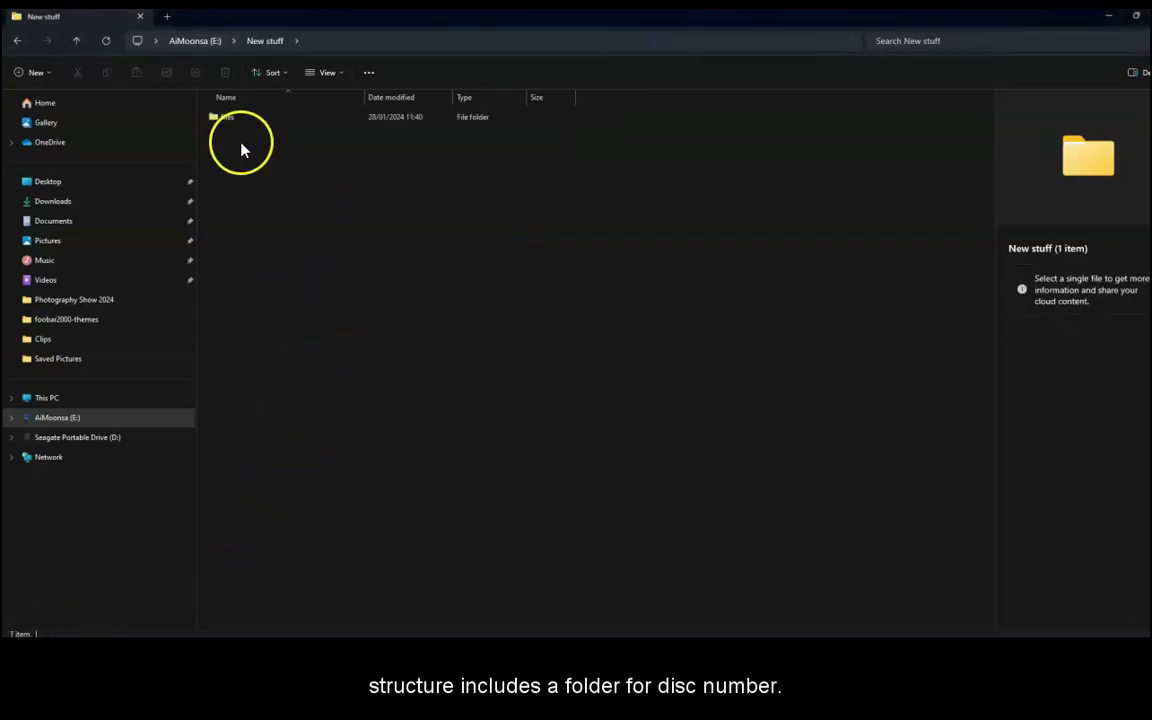
{"action": "double_click", "coordinate": [231, 121]}
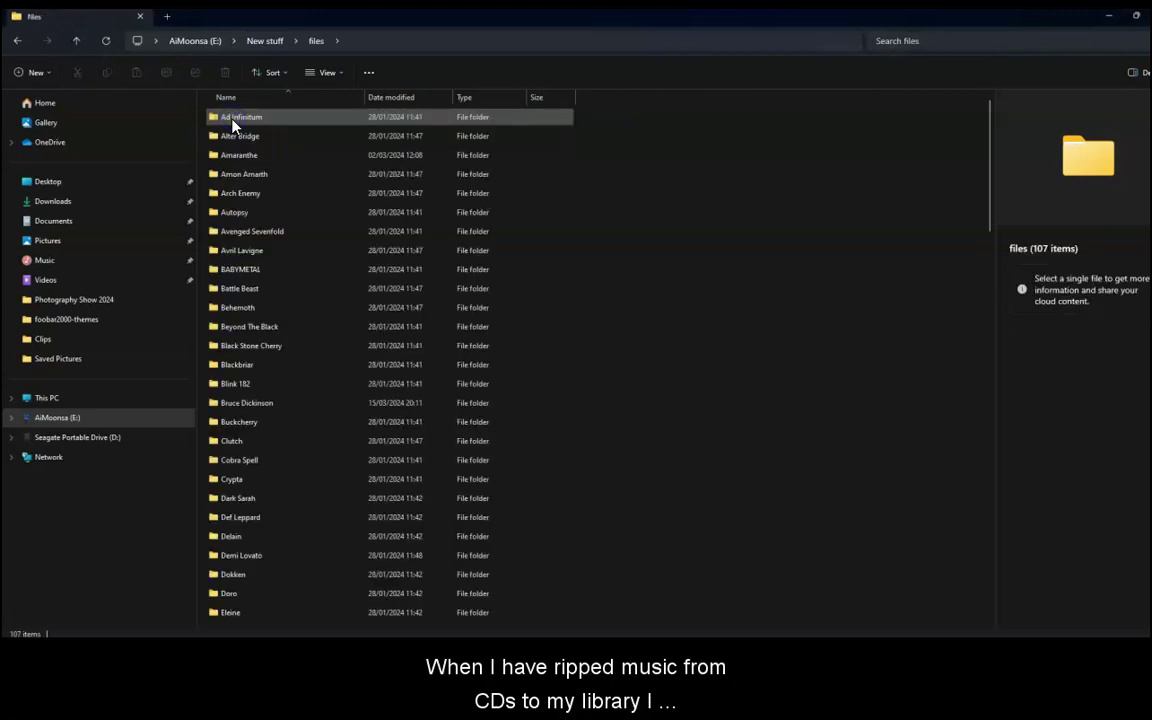
{"action": "double_click", "coordinate": [246, 122]}
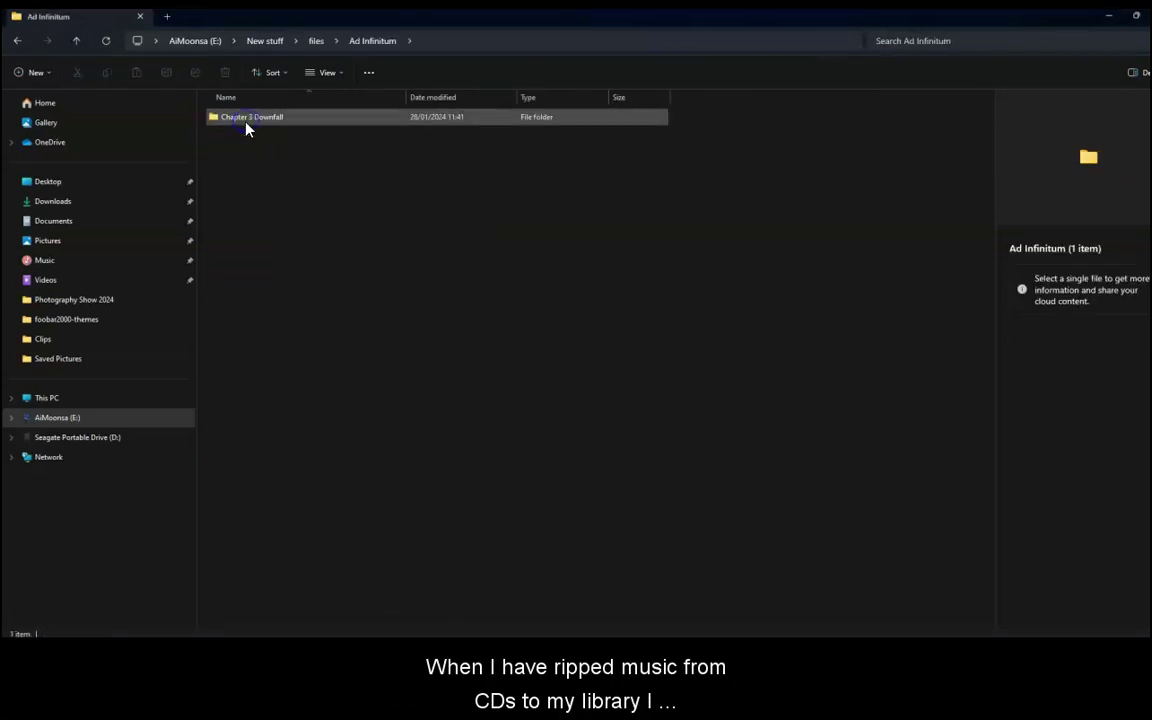
{"action": "double_click", "coordinate": [247, 126]}
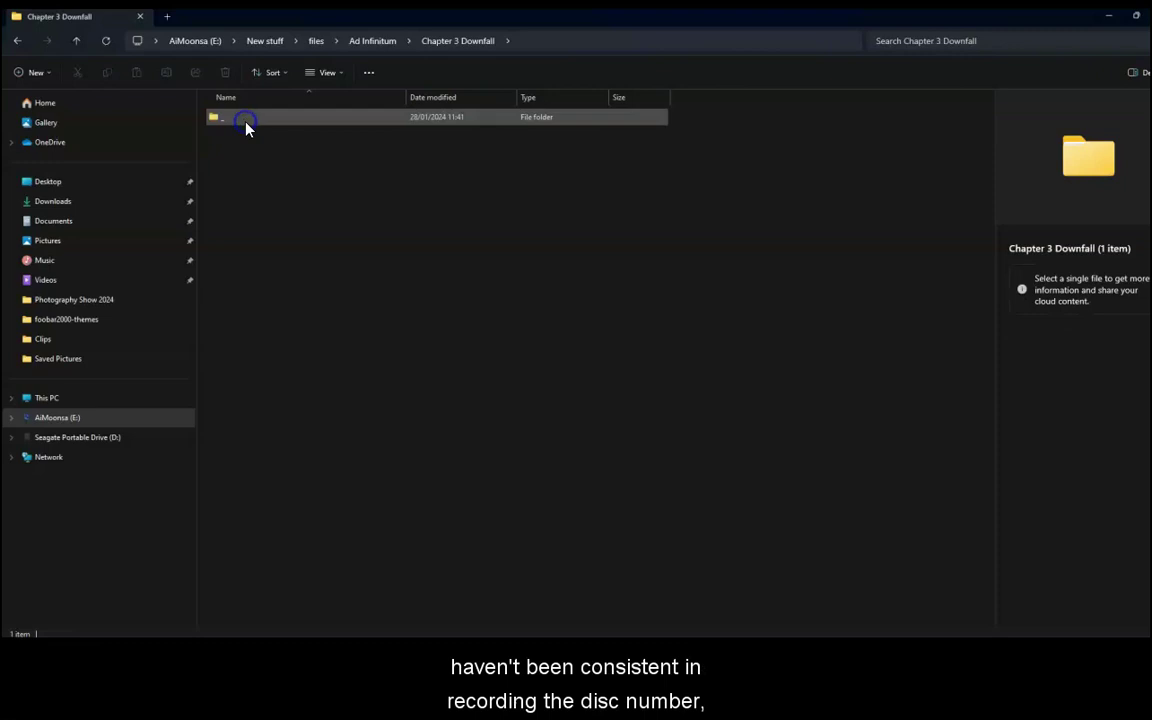
{"action": "left_click", "coordinate": [226, 118]}
{"action": "double_click", "coordinate": [242, 126]}
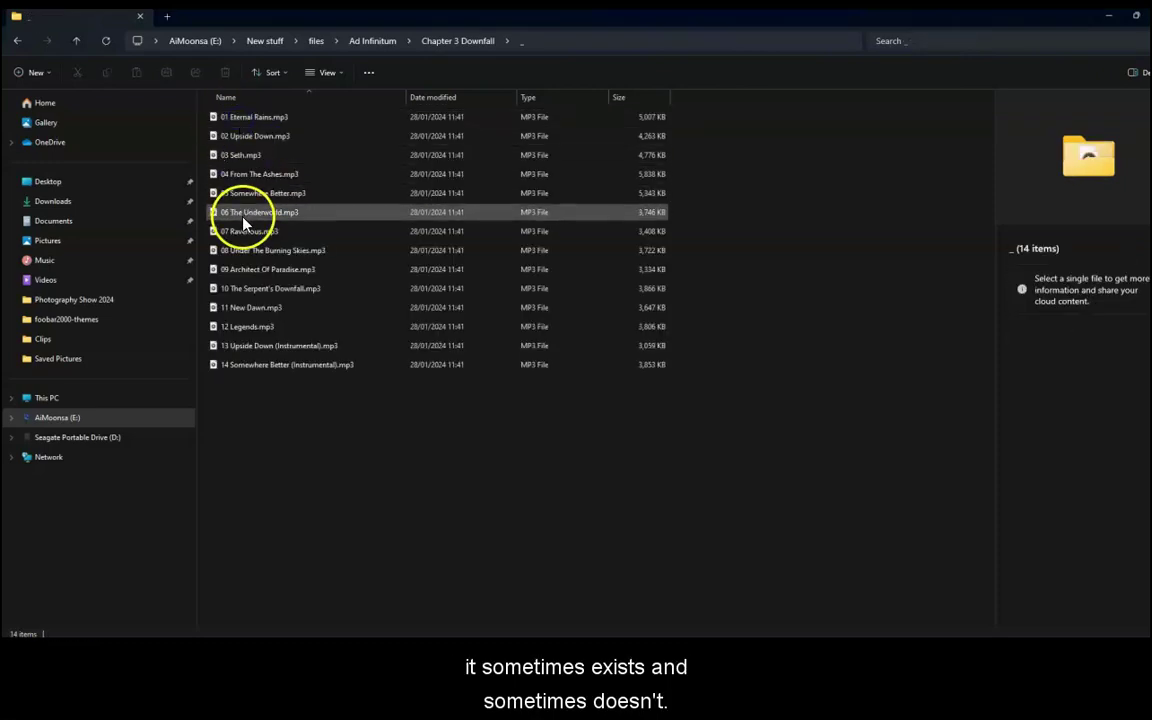
{"action": "left_click", "coordinate": [79, 45]}
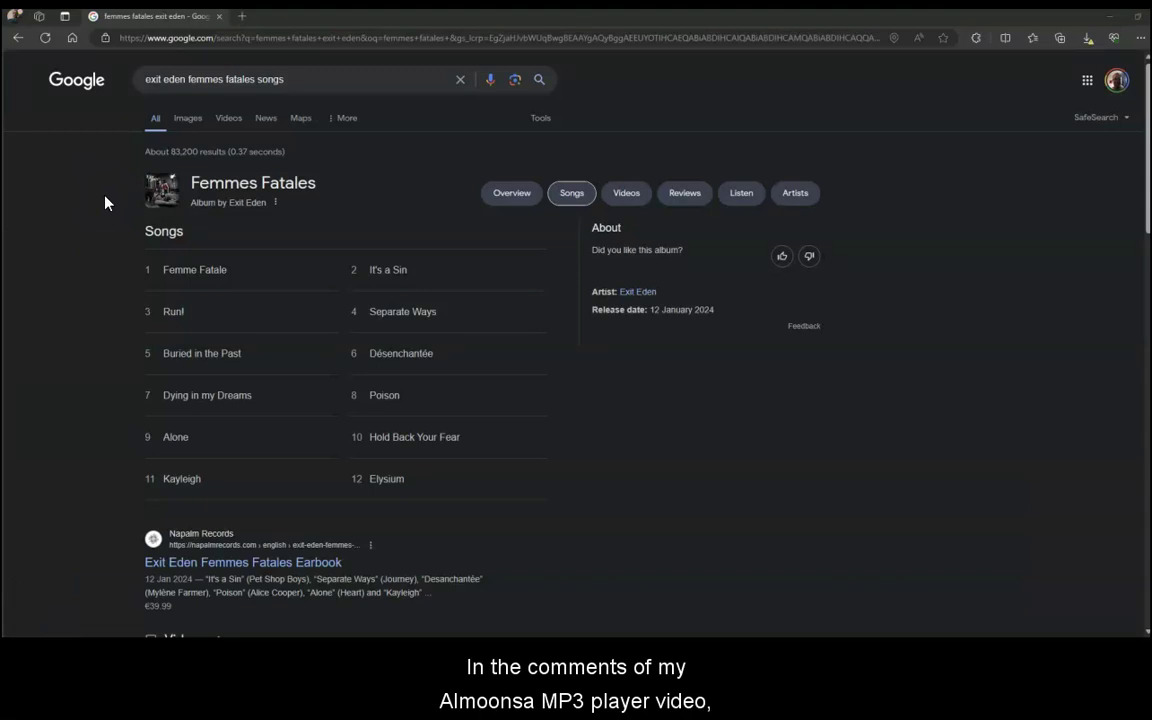
{"action": "left_click", "coordinate": [105, 202]}
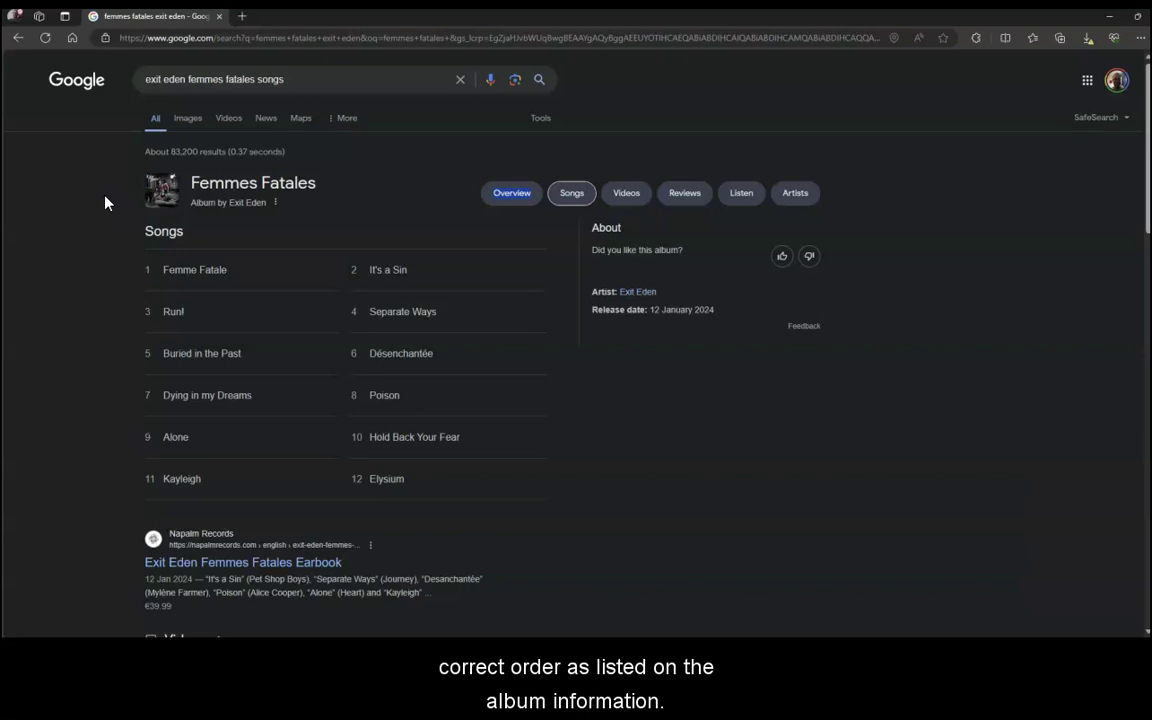
{"action": "left_click", "coordinate": [124, 205]}
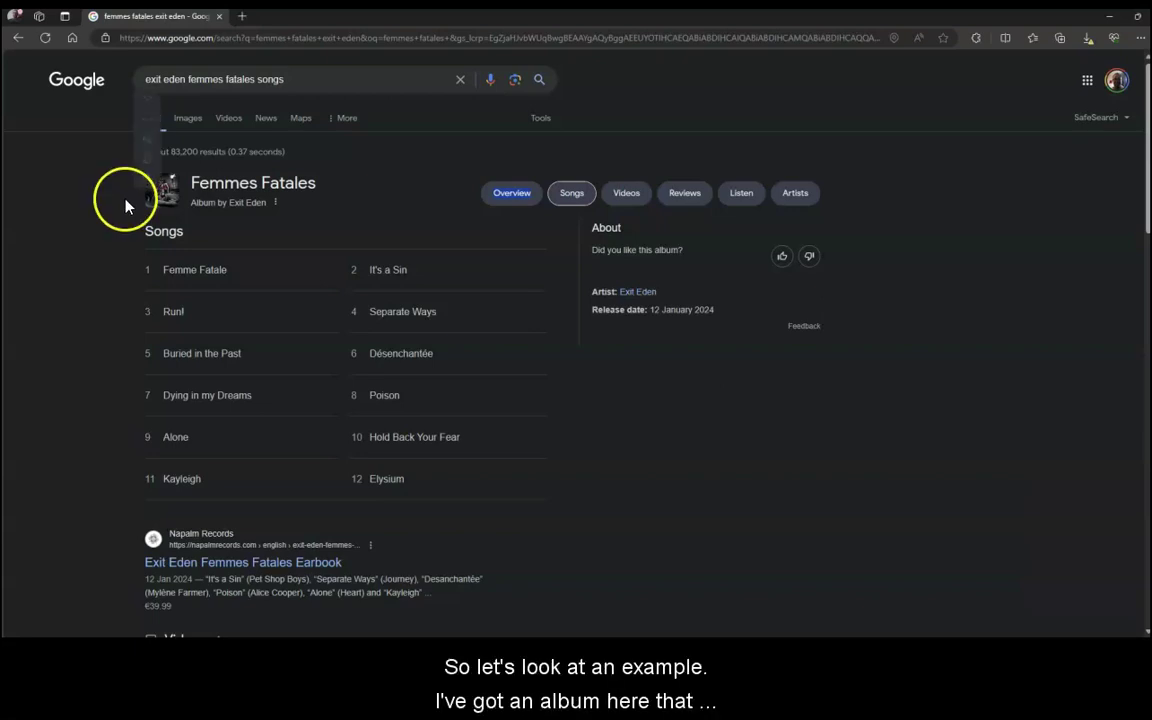
{"action": "left_click", "coordinate": [83, 282]}
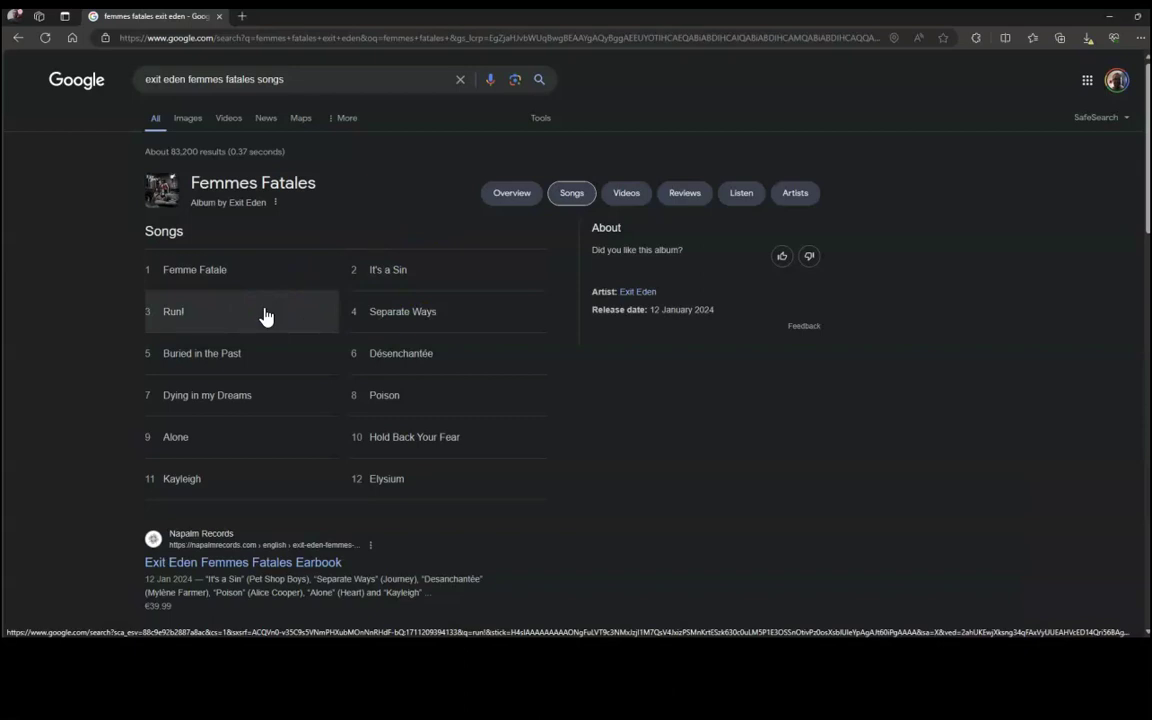
{"action": "left_click", "coordinate": [46, 514]}
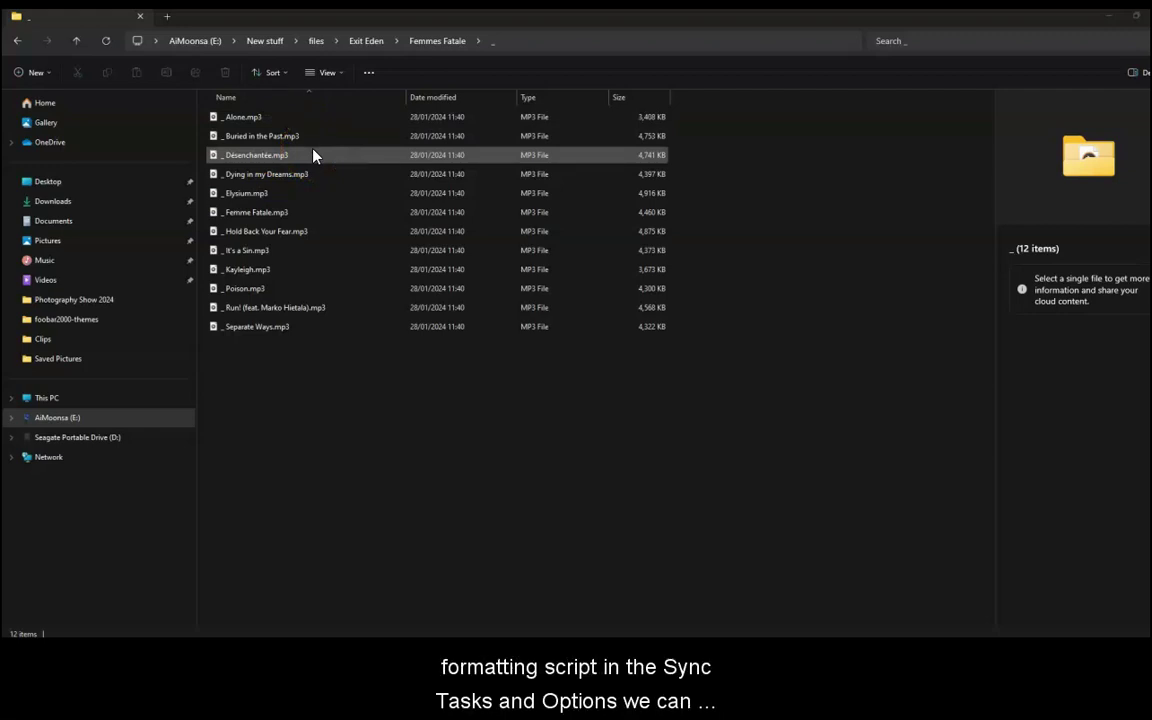
- In foobar2000, review the titleformatting script of the New stuff task in the One Way Sync task settings, and cancel the preferences
{"action": "key", "text": "alt+Tab"}
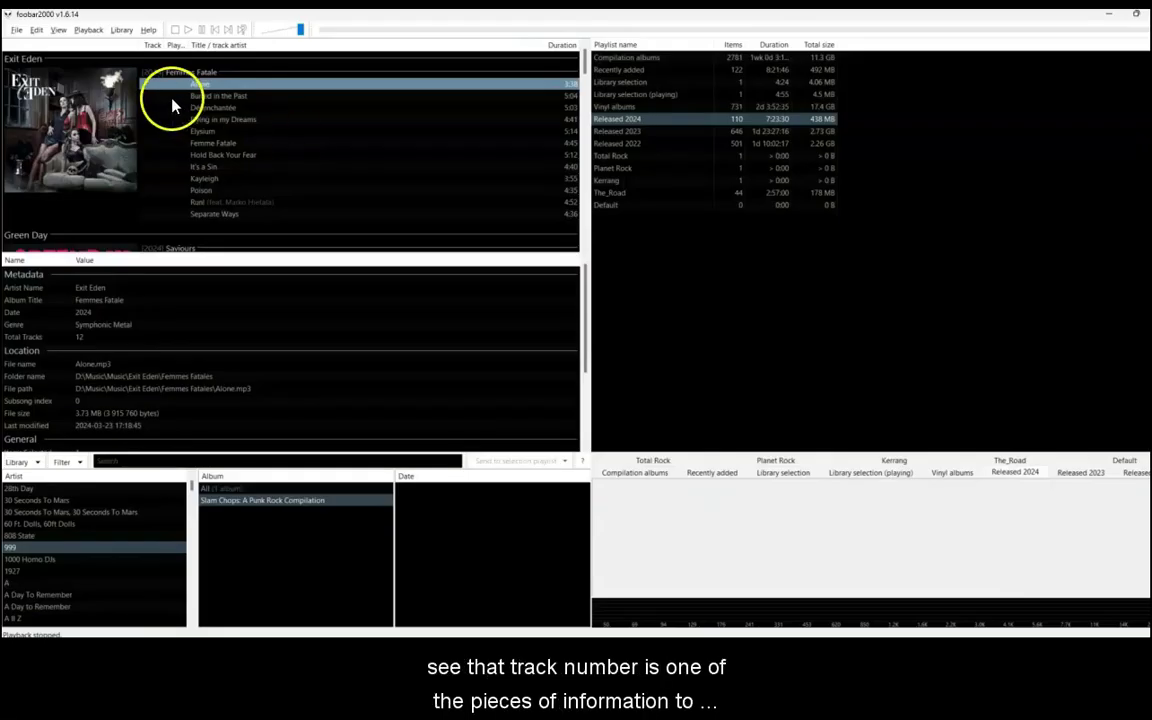
{"action": "left_click", "coordinate": [17, 30]}
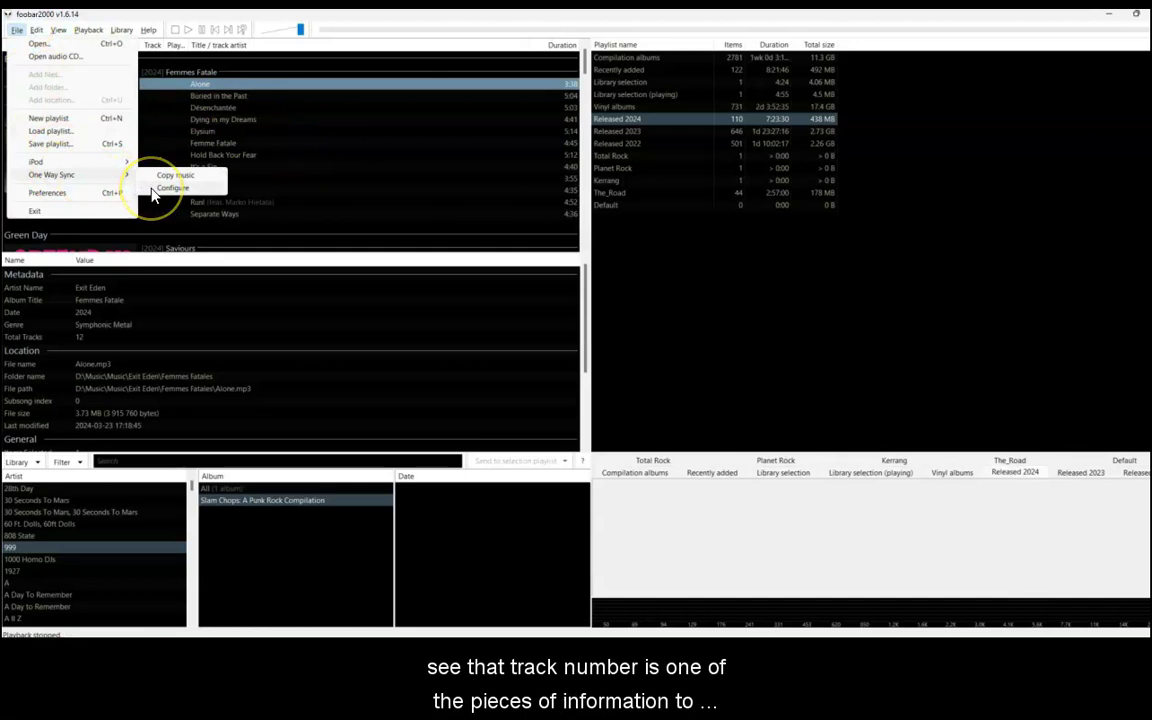
{"action": "left_click", "coordinate": [152, 187]}
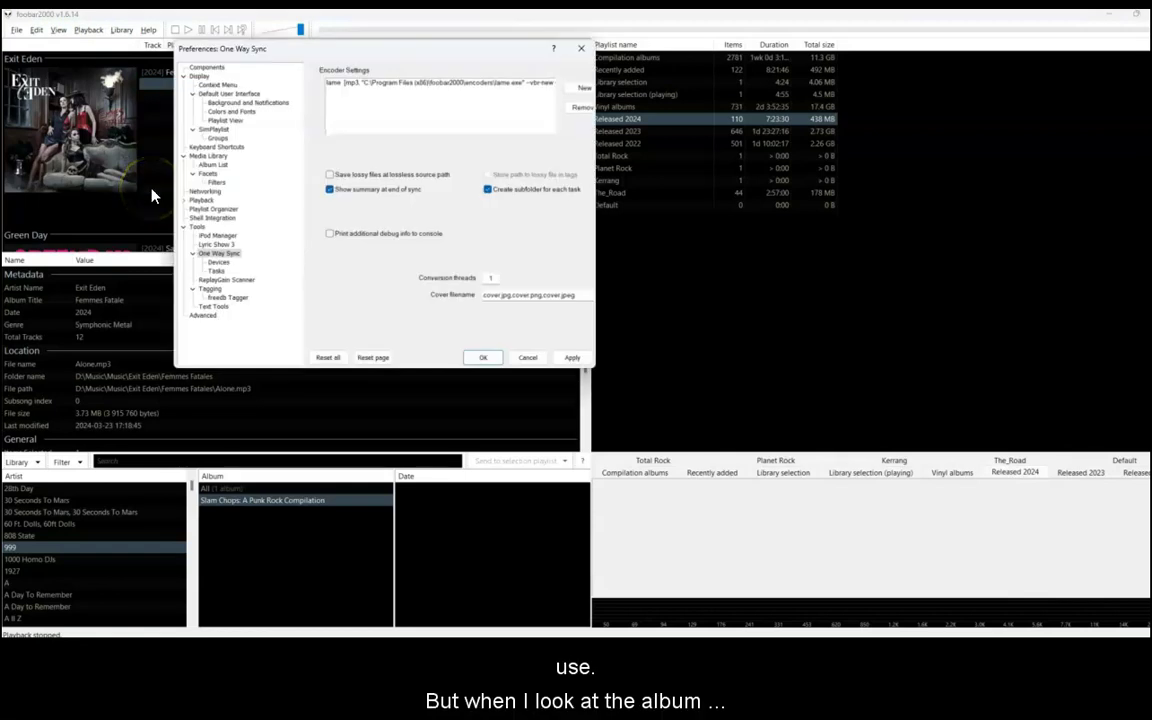
{"action": "left_click", "coordinate": [216, 272]}
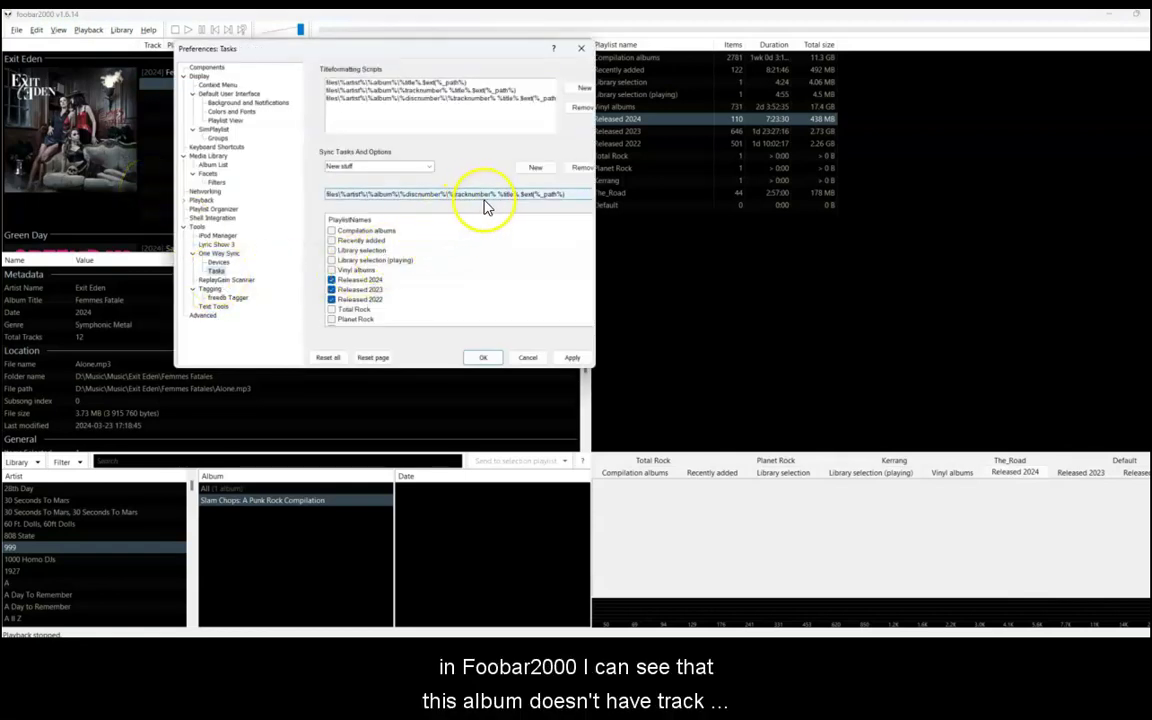
{"action": "left_click", "coordinate": [524, 358]}
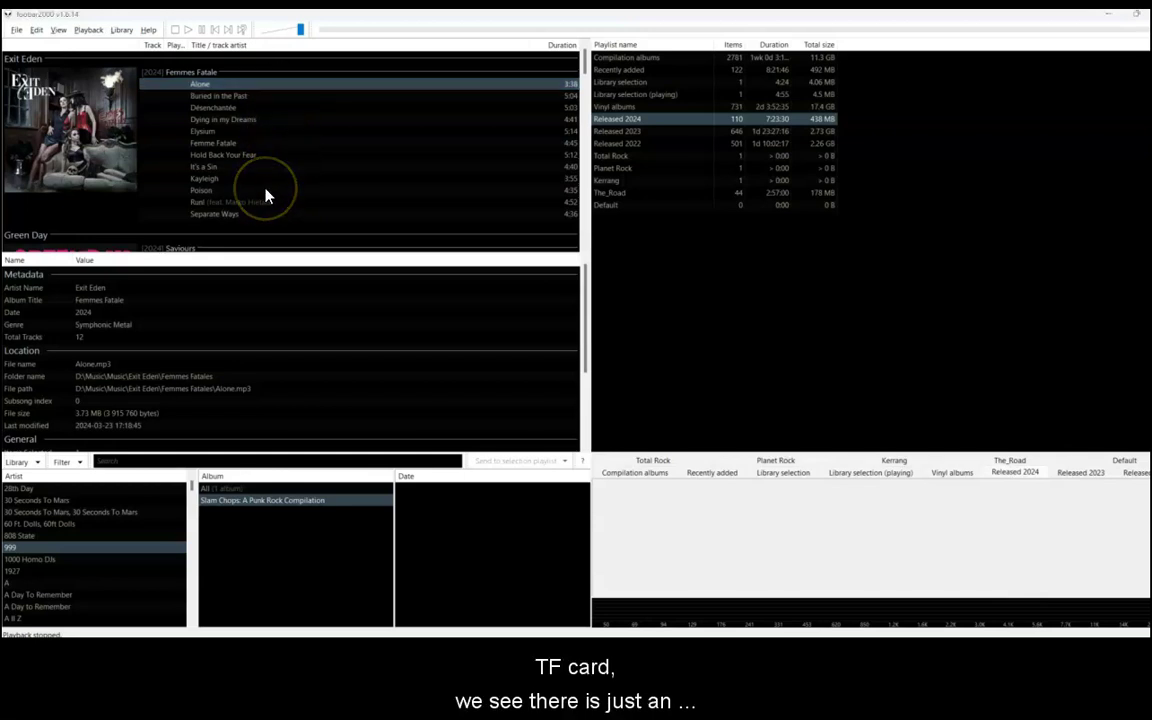
{"action": "key", "text": "alt+Tab"}
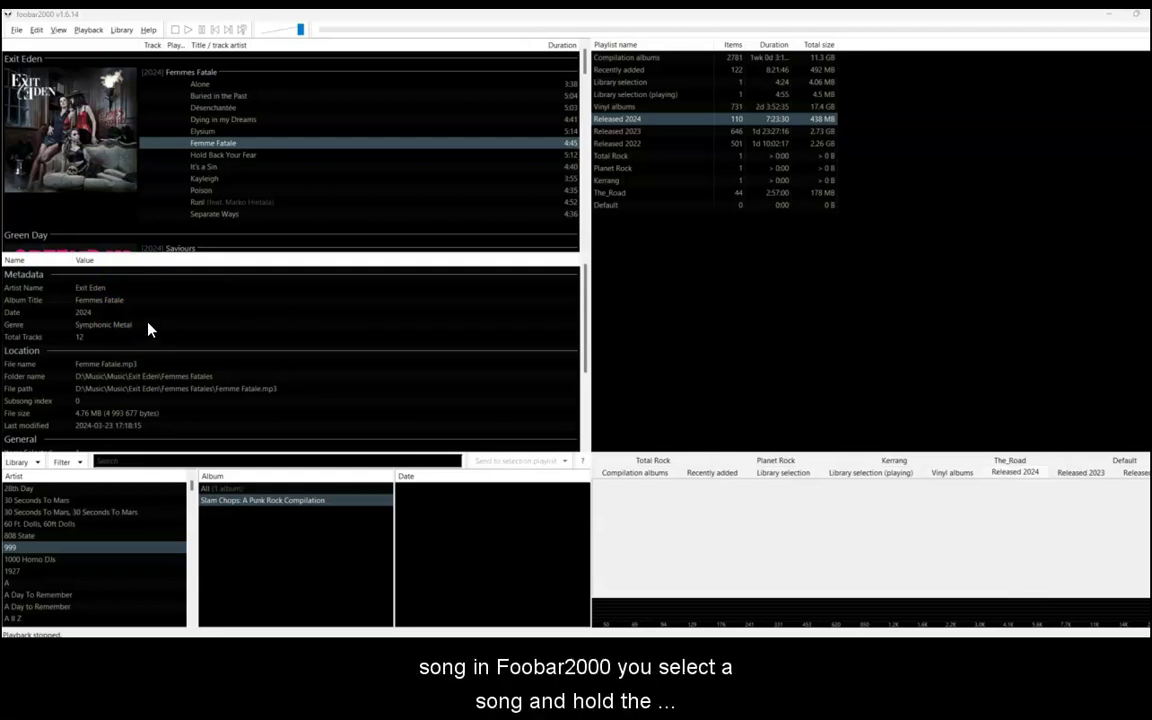
- View the metadata properties of the track Femme Fatale, and close them without changes
{"action": "left_click", "coordinate": [255, 147]}
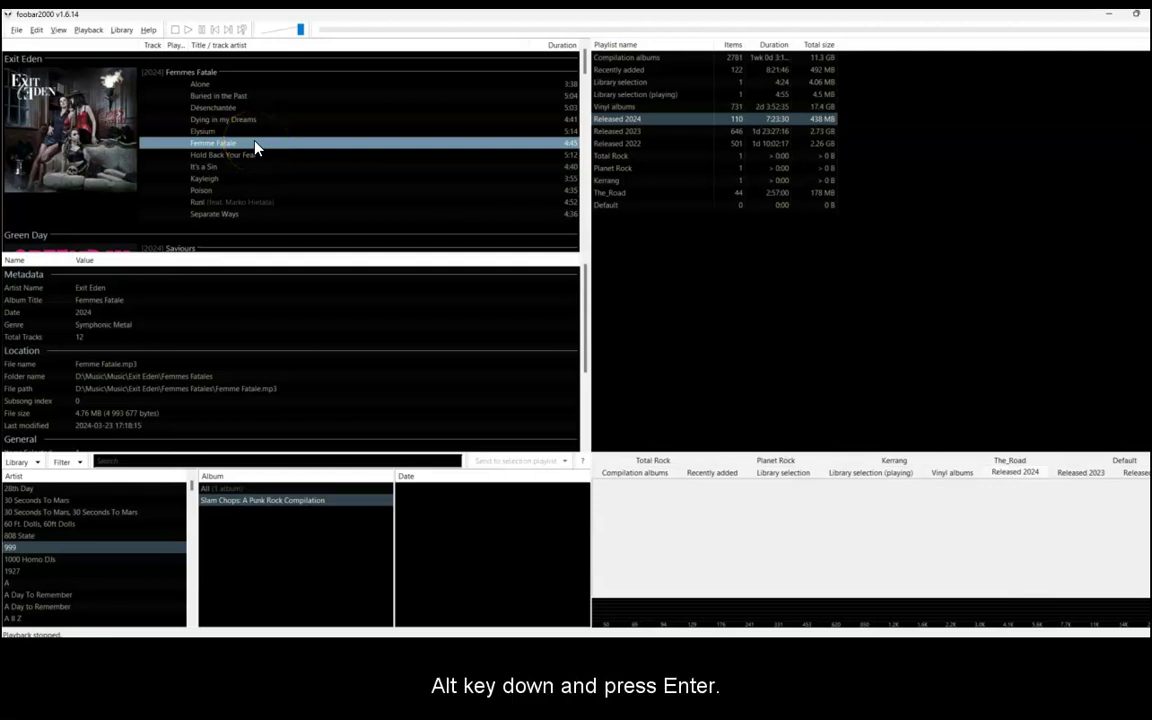
{"action": "key", "text": "alt+Return"}
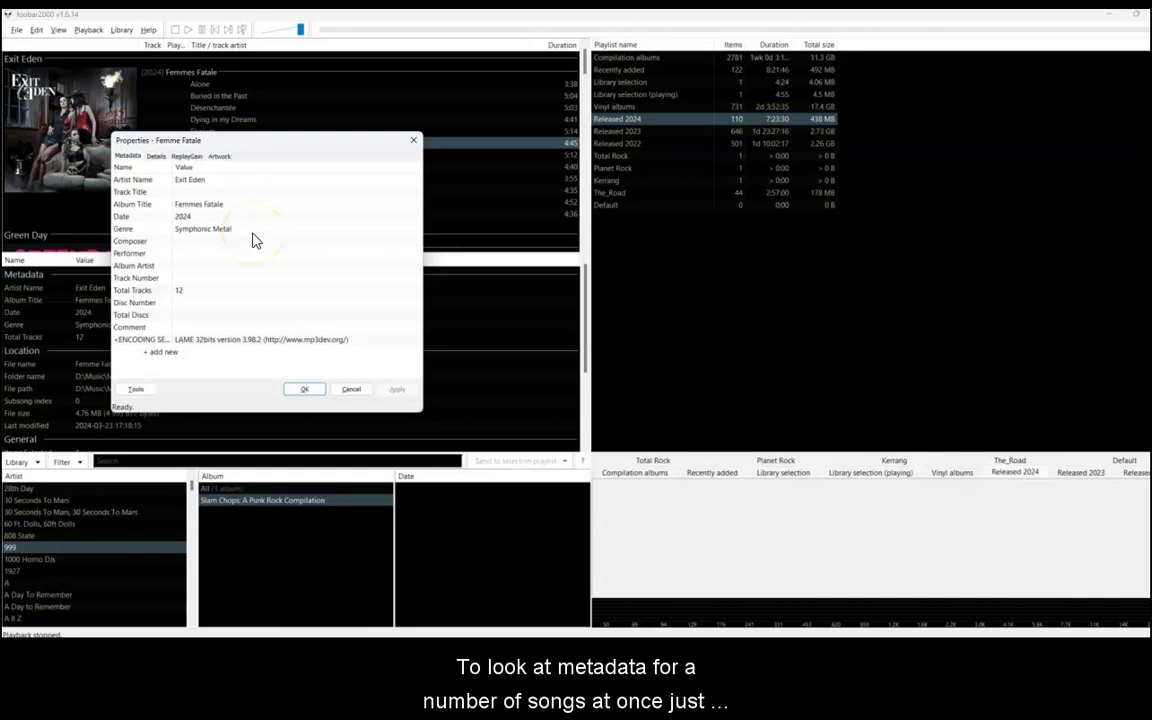
{"action": "left_click", "coordinate": [343, 391]}
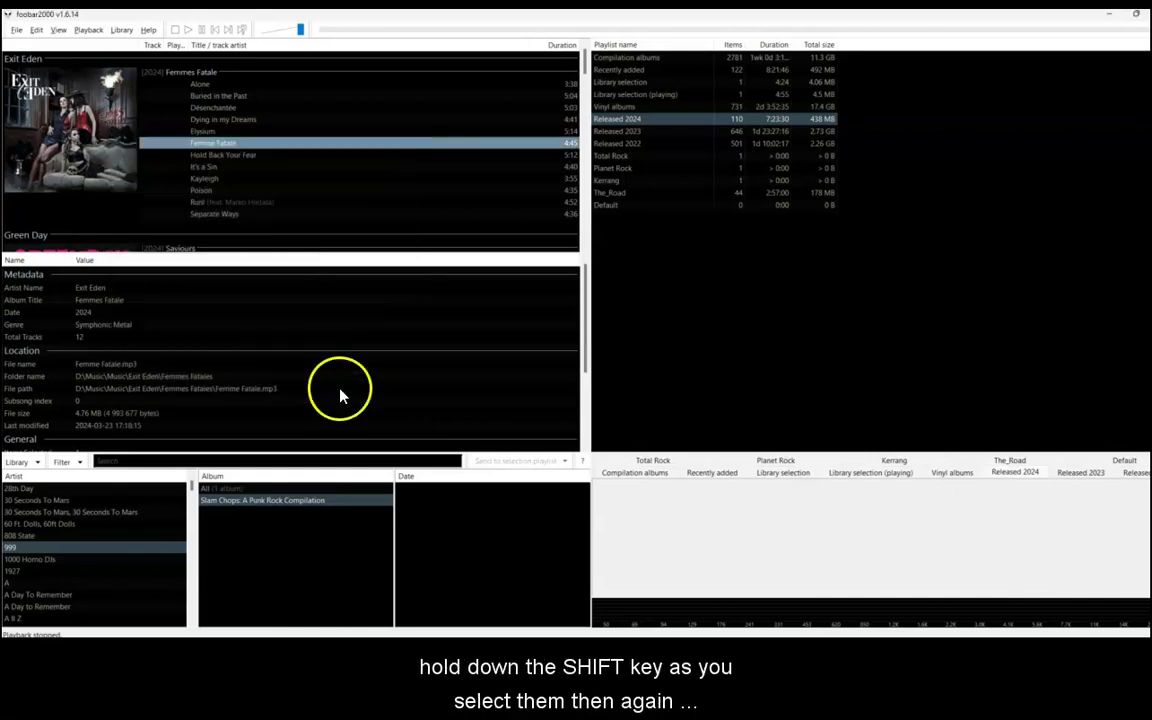
- Select the Femmes Fatale album's tracks from Alone to Separate Ways, view their metadata properties and close them
{"action": "left_click", "coordinate": [237, 88]}
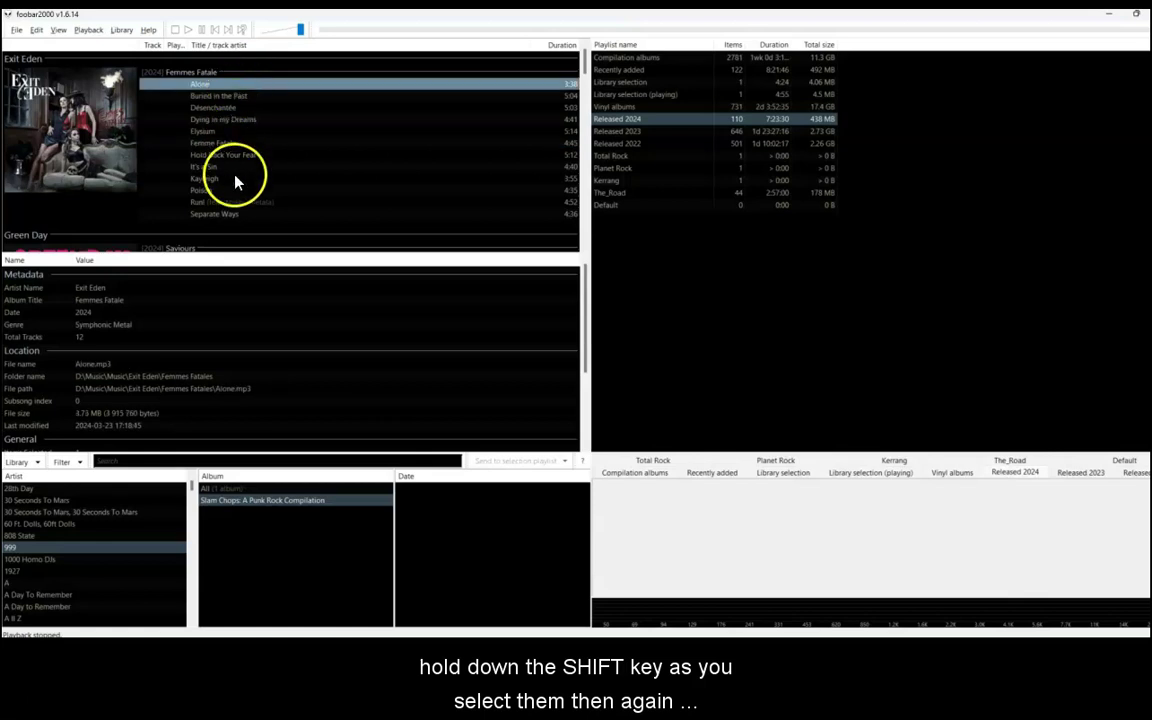
{"action": "left_click", "coordinate": [228, 214]}
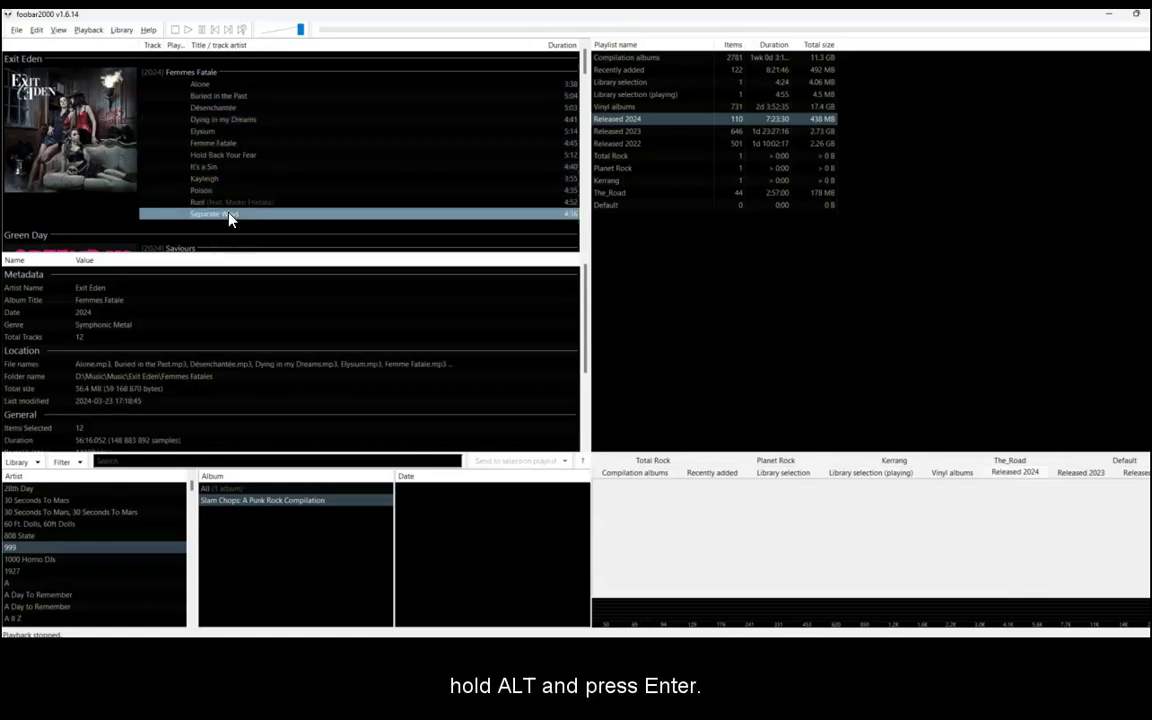
{"action": "key", "text": "alt+Return"}
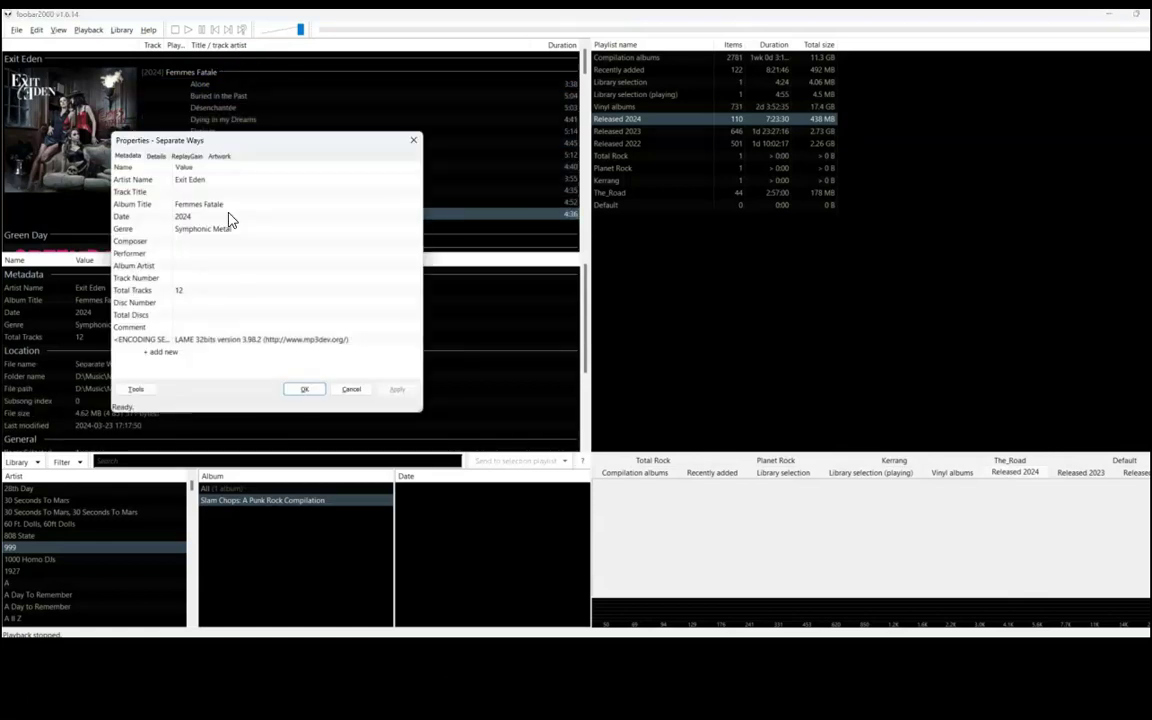
{"action": "left_click", "coordinate": [306, 390]}
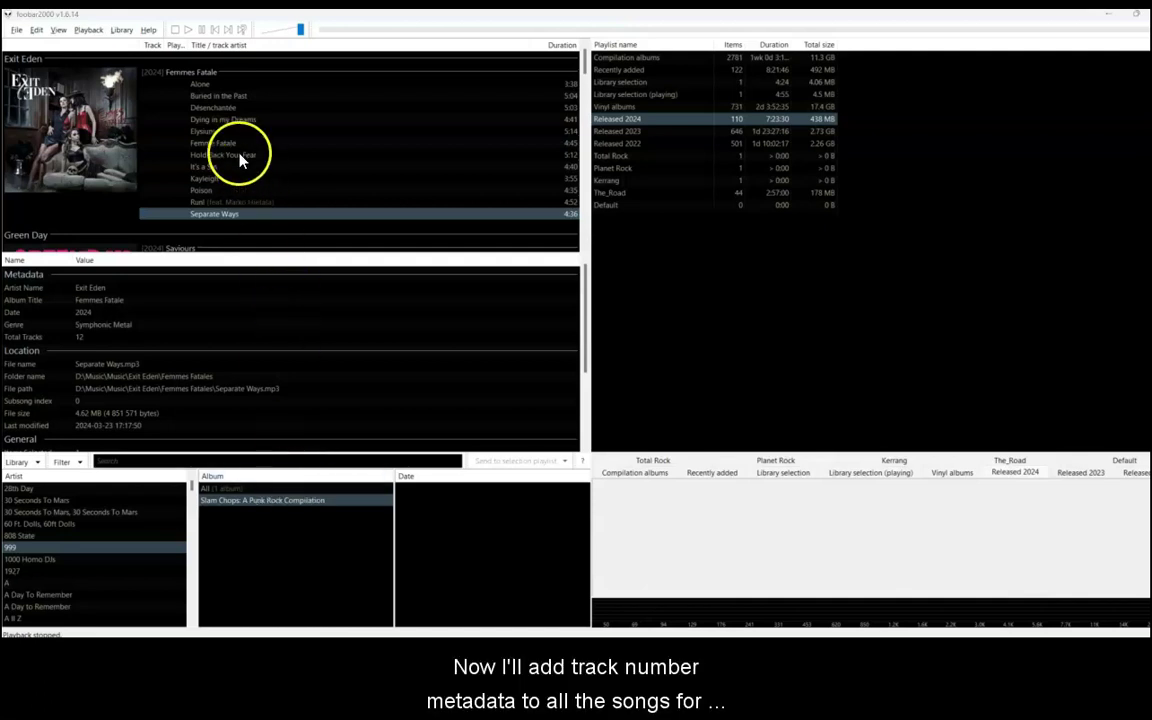
- Set the track number of Femme Fatale to 1 in its metadata properties and save it
{"action": "left_click", "coordinate": [240, 145]}
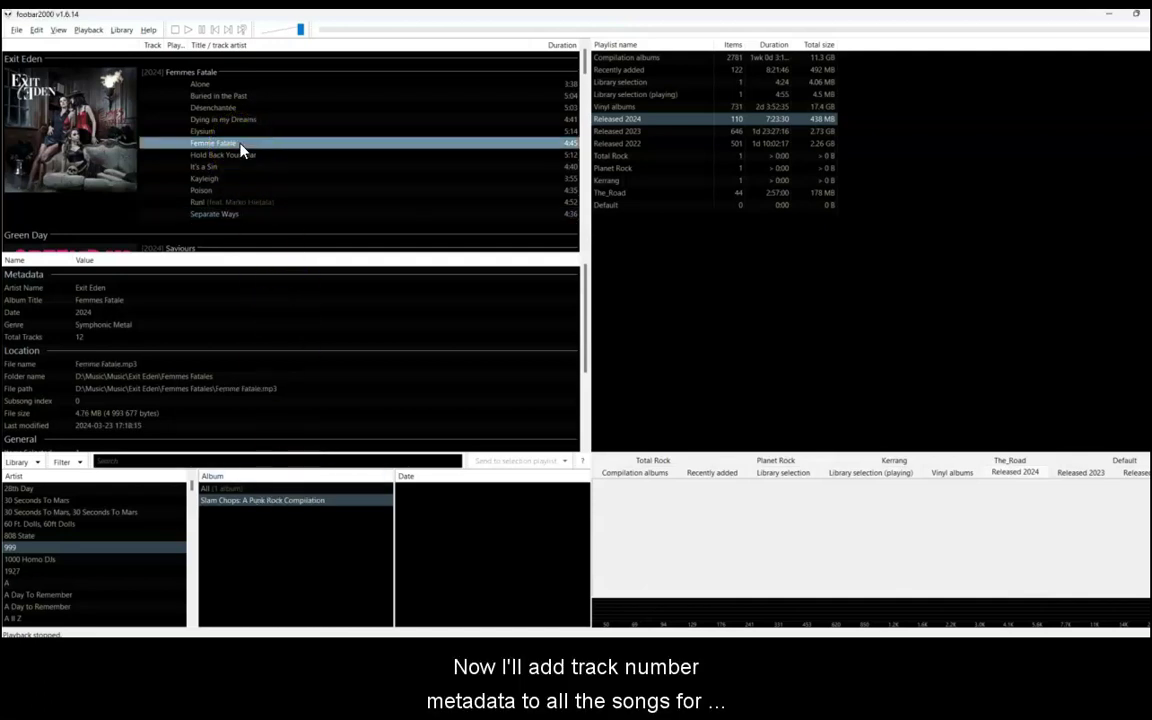
{"action": "key", "text": "alt+Return"}
{"action": "left_click", "coordinate": [180, 283]}
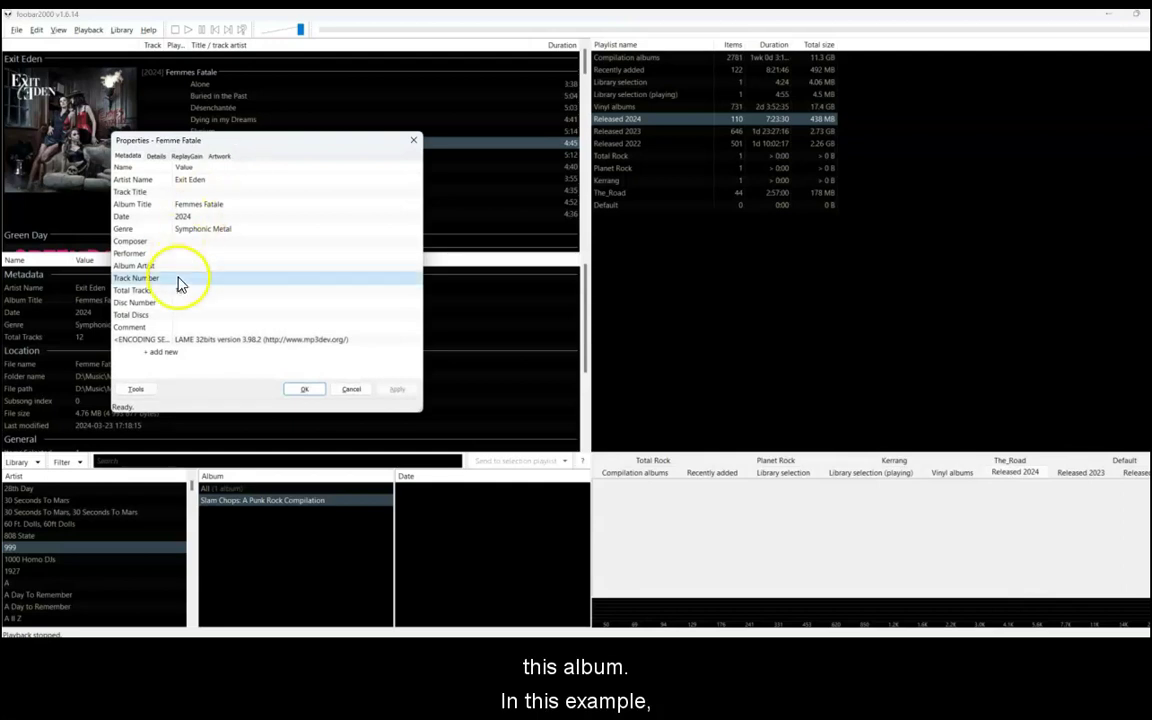
{"action": "left_click", "coordinate": [180, 283]}
{"action": "type", "text": "1"}
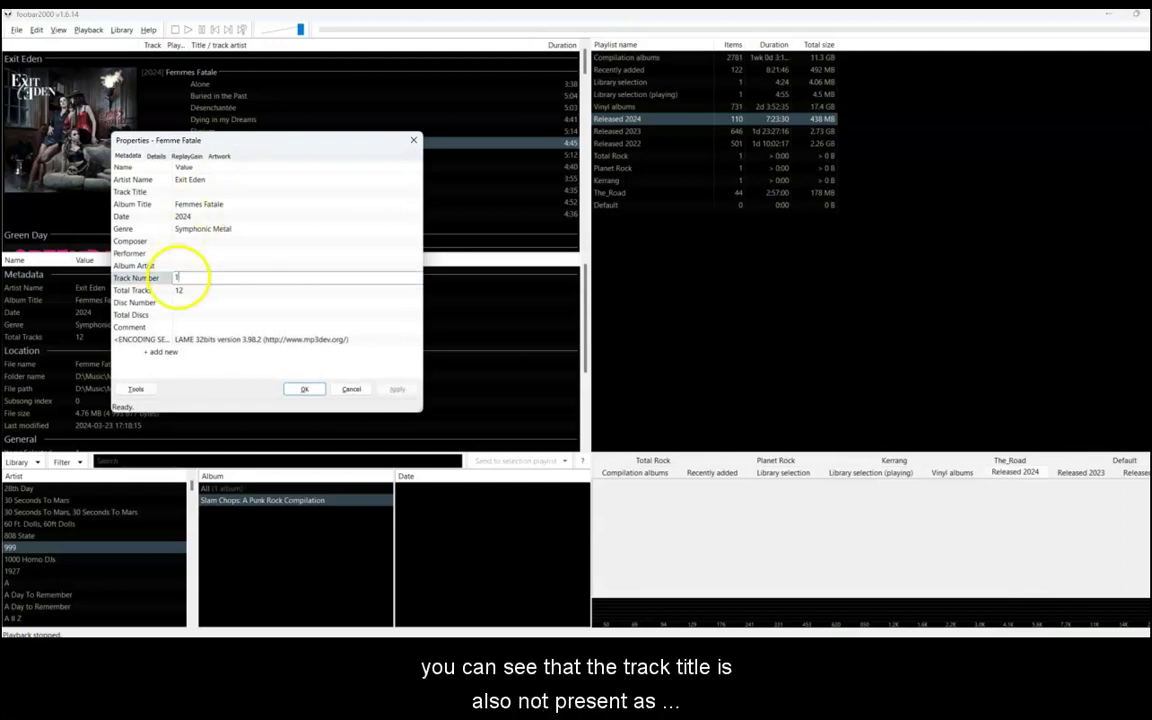
{"action": "left_click", "coordinate": [300, 388]}
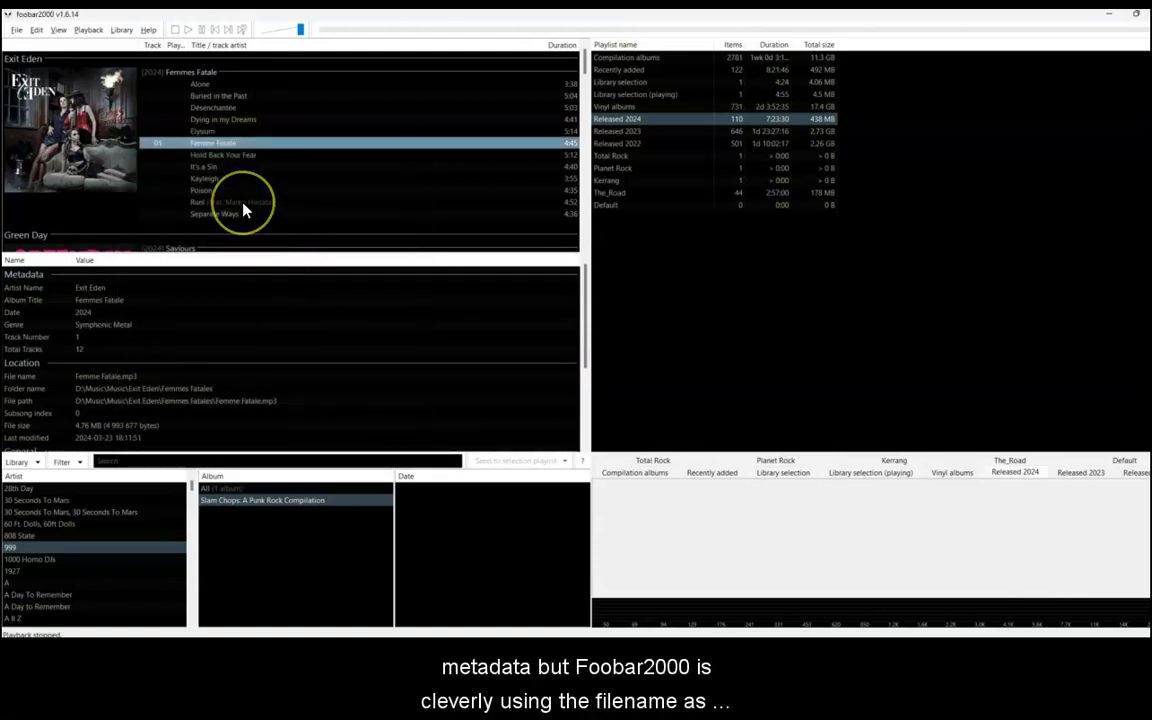
- Set the track number of It's a Sin to 2 in its metadata properties and save it
{"action": "left_click", "coordinate": [236, 170]}
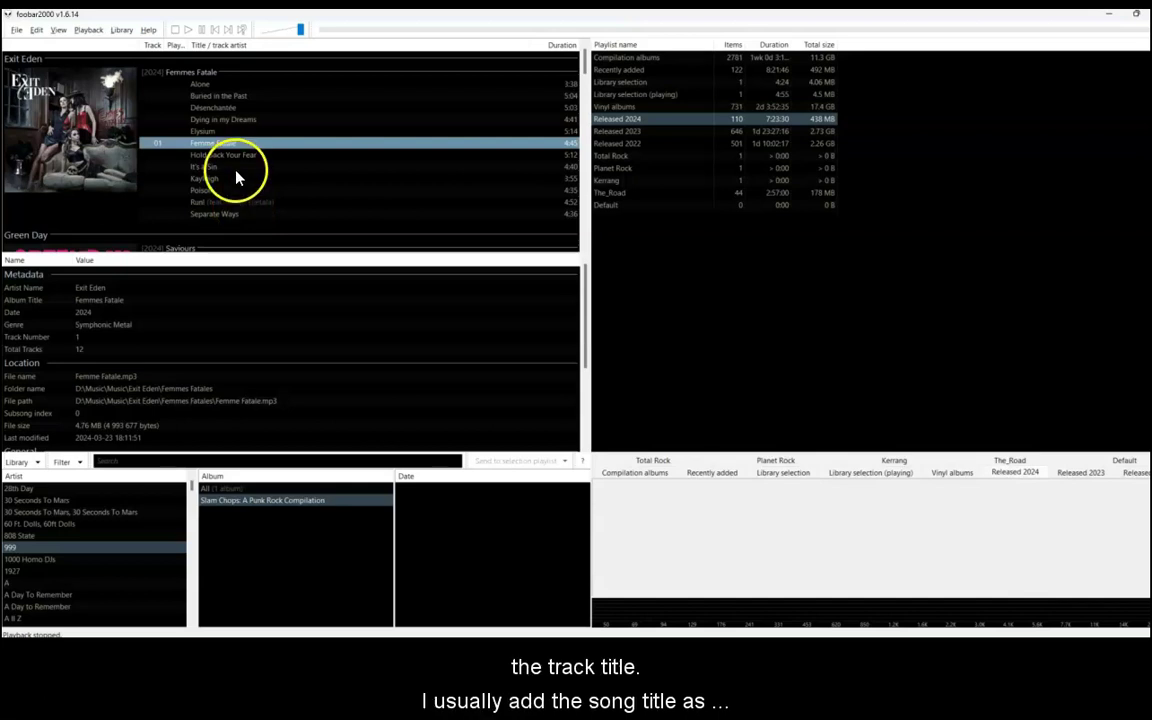
{"action": "key", "text": "alt+Return"}
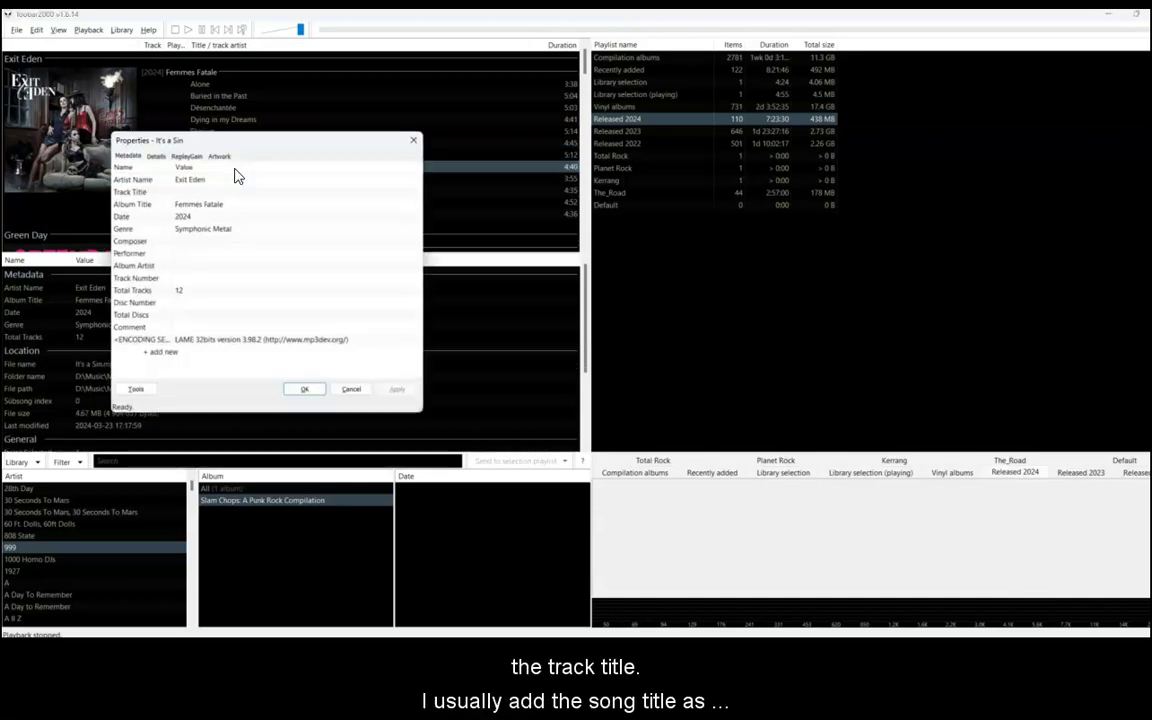
{"action": "left_click", "coordinate": [179, 278]}
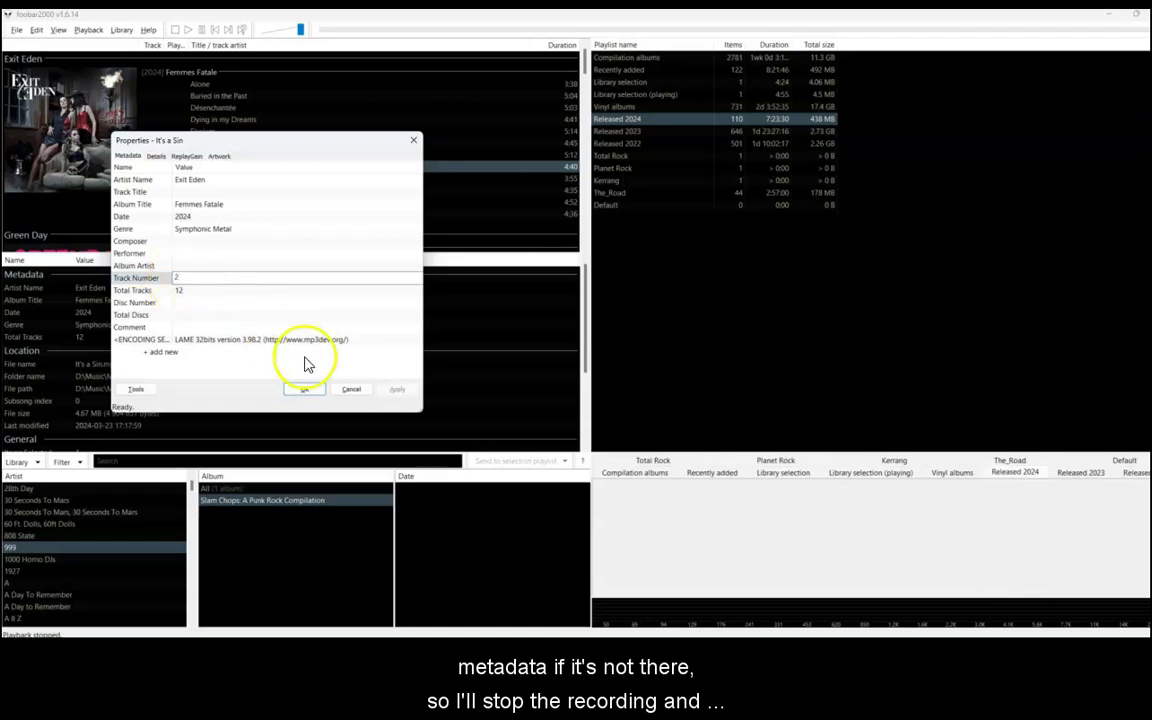
{"action": "left_click", "coordinate": [304, 390]}
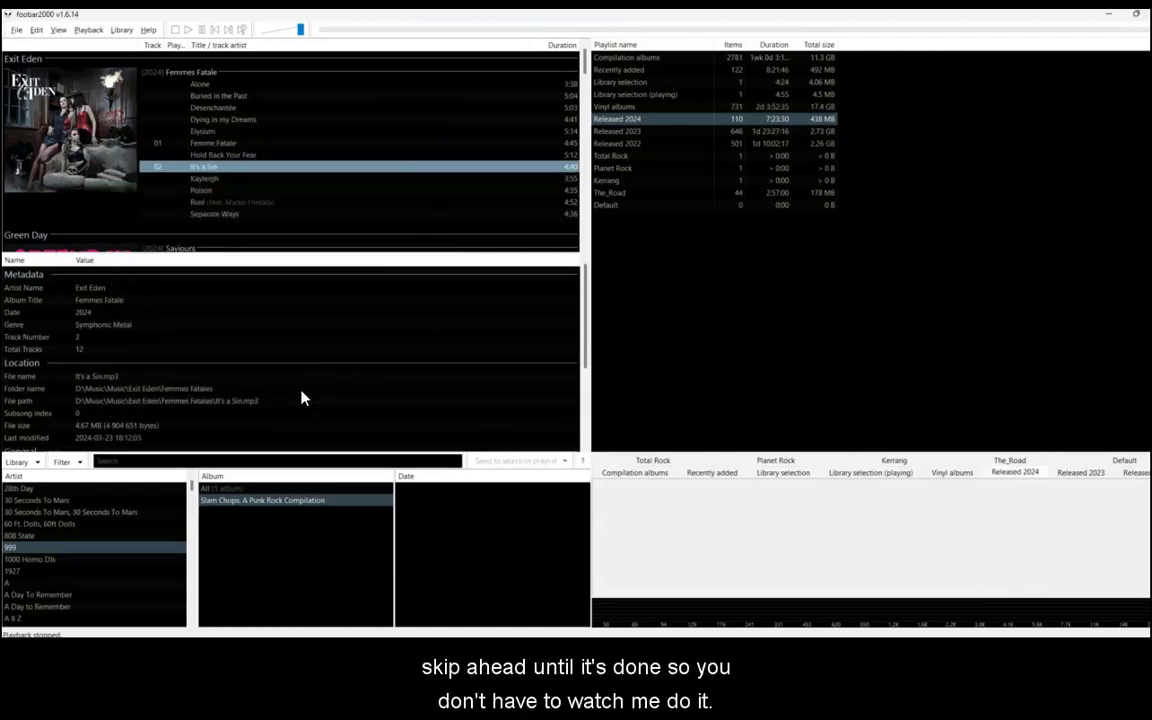
- Rerun the One Way Sync Copy music command to sync the newly numbered tracks to the player's card
{"action": "left_click", "coordinate": [72, 543]}
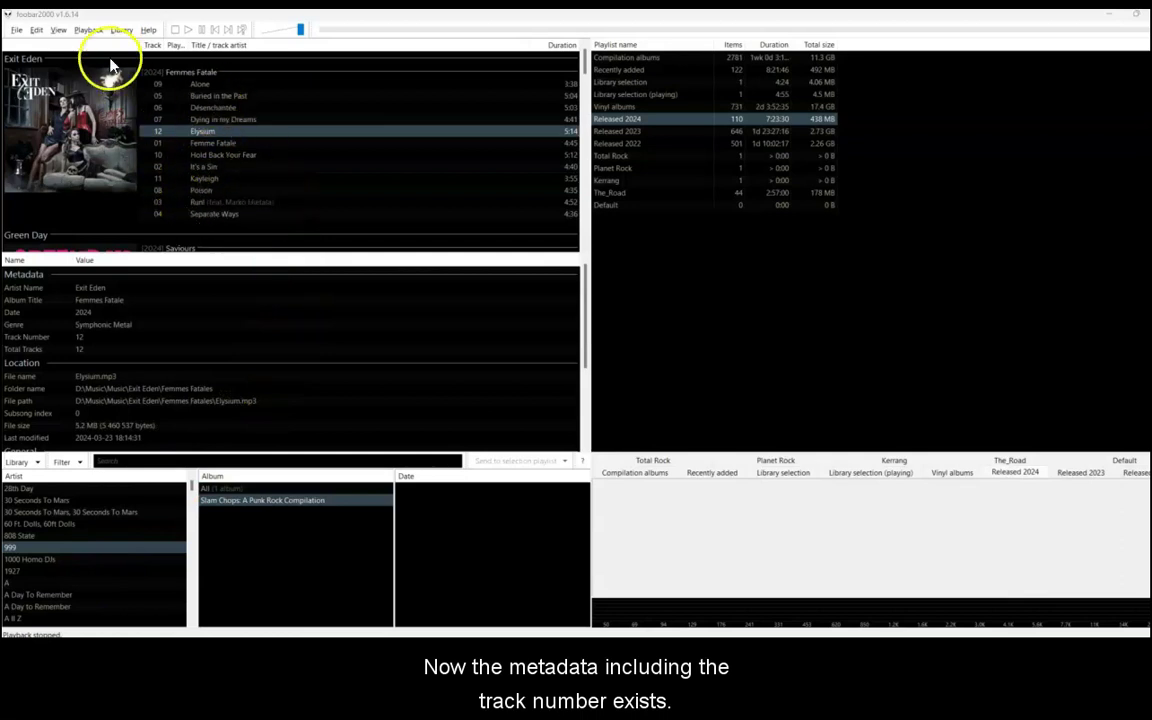
{"action": "left_click", "coordinate": [16, 31]}
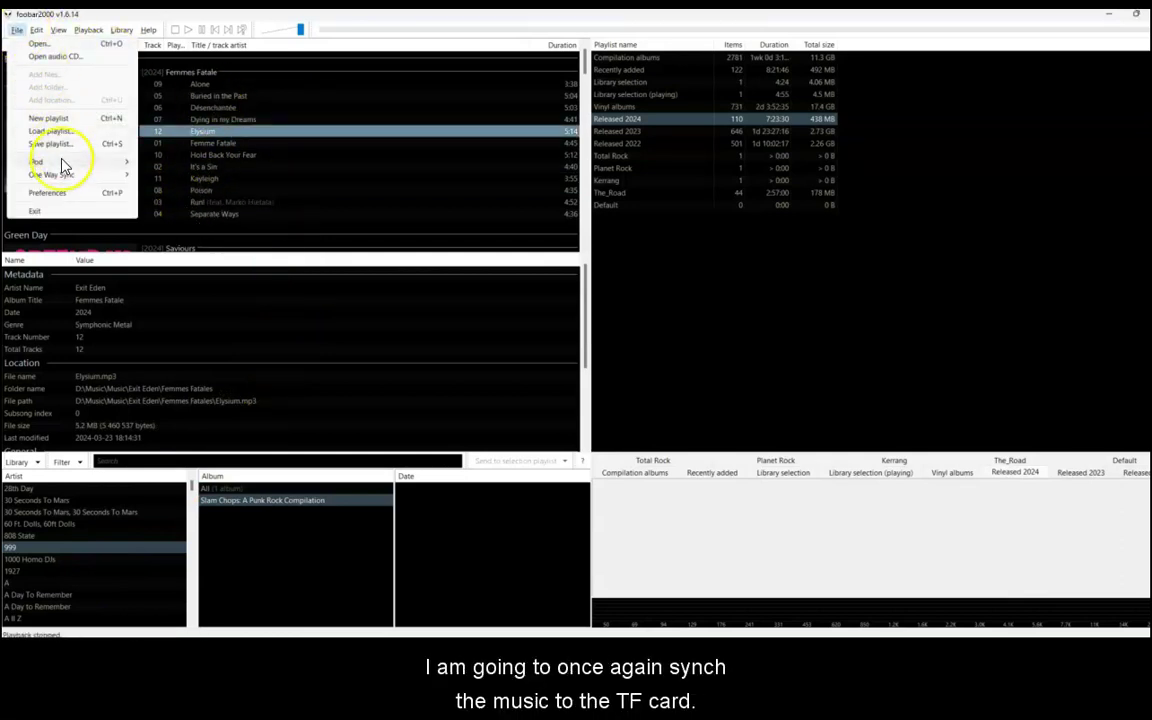
{"action": "mouse_move", "coordinate": [57, 174]}
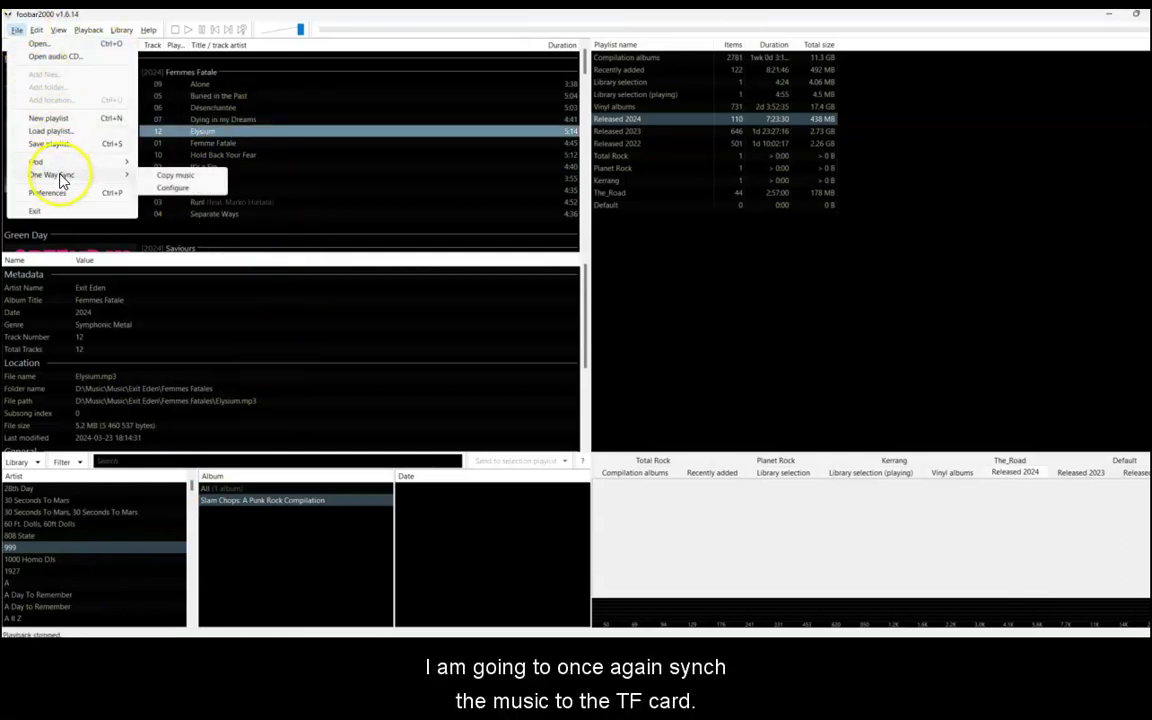
{"action": "left_click", "coordinate": [167, 176]}
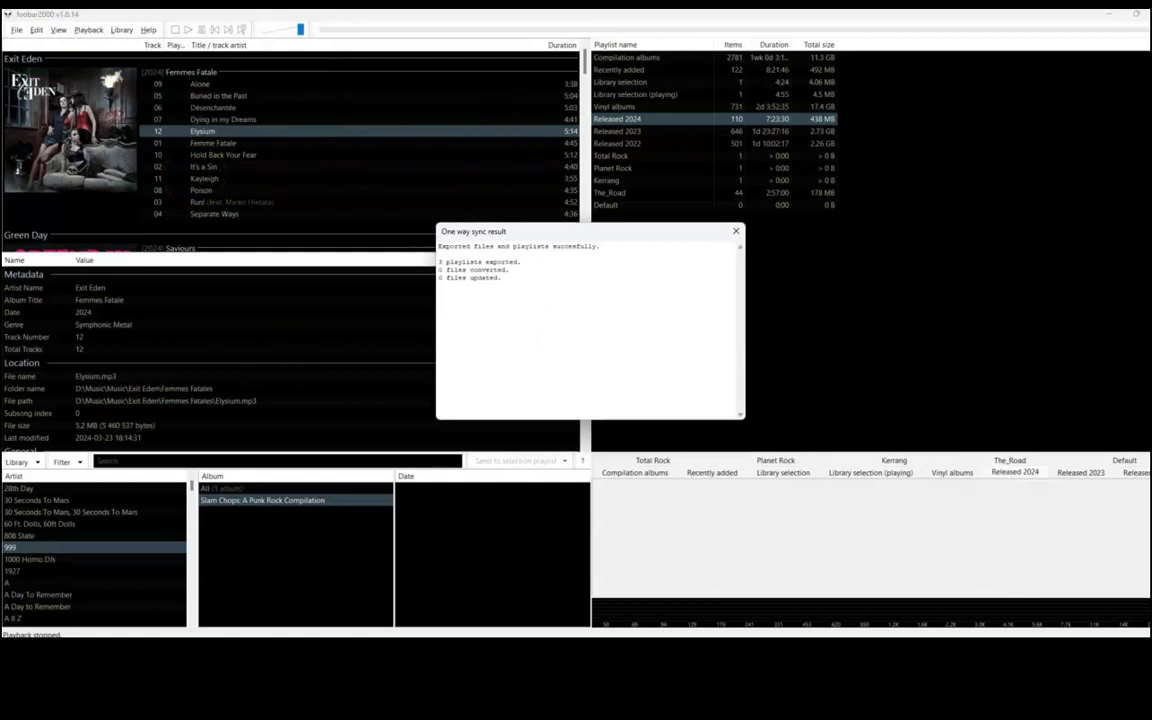
- In File Explorer, open the Exit Eden folder on AiMoonsa (E:), its Femmes Fatale album folder and the underscore subfolder to check the synced songs
{"action": "left_click", "coordinate": [581, 421]}
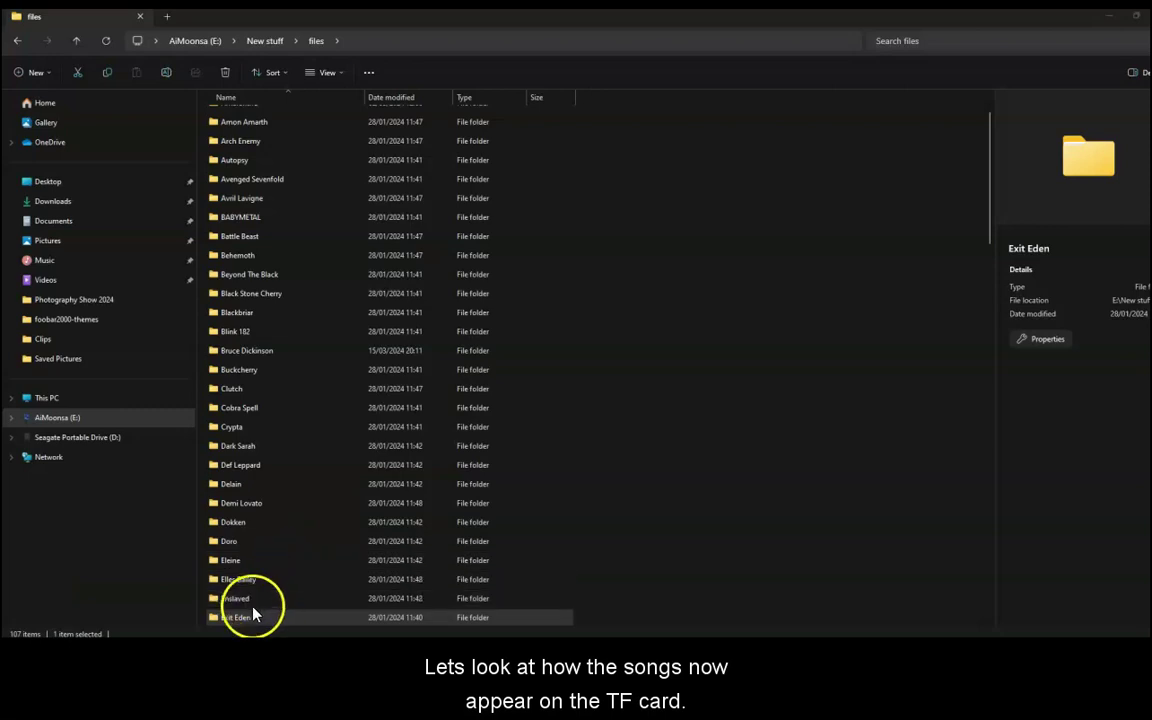
{"action": "double_click", "coordinate": [233, 620]}
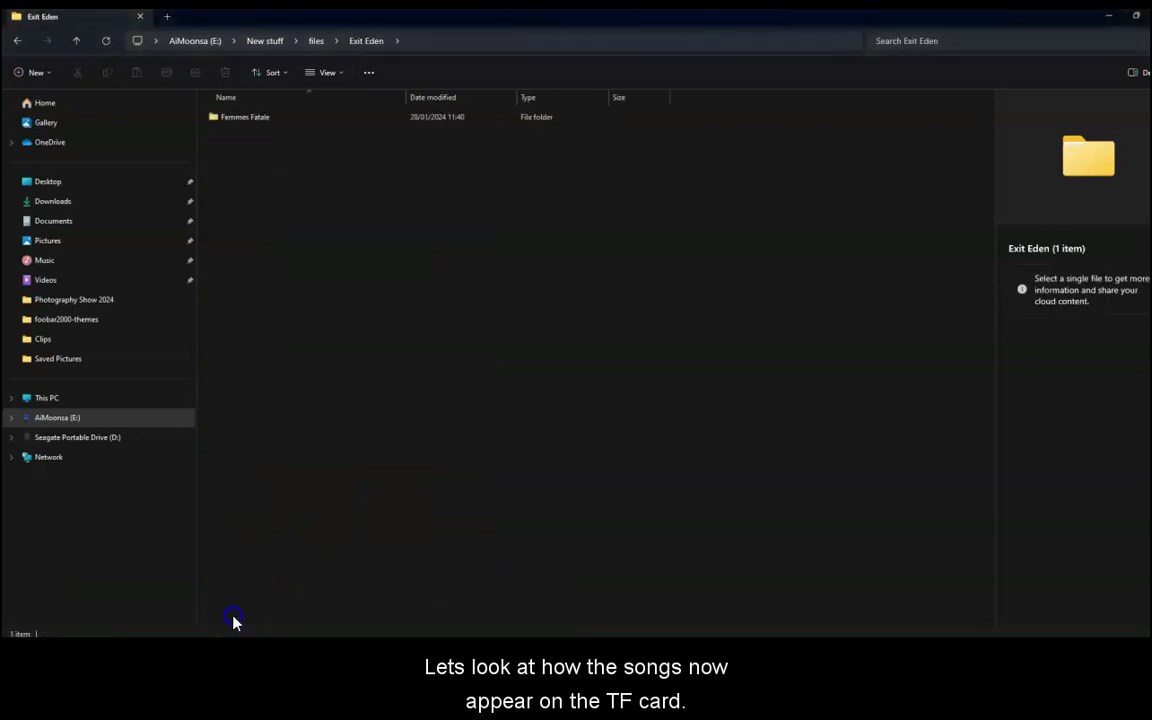
{"action": "double_click", "coordinate": [267, 122]}
{"action": "double_click", "coordinate": [251, 118]}
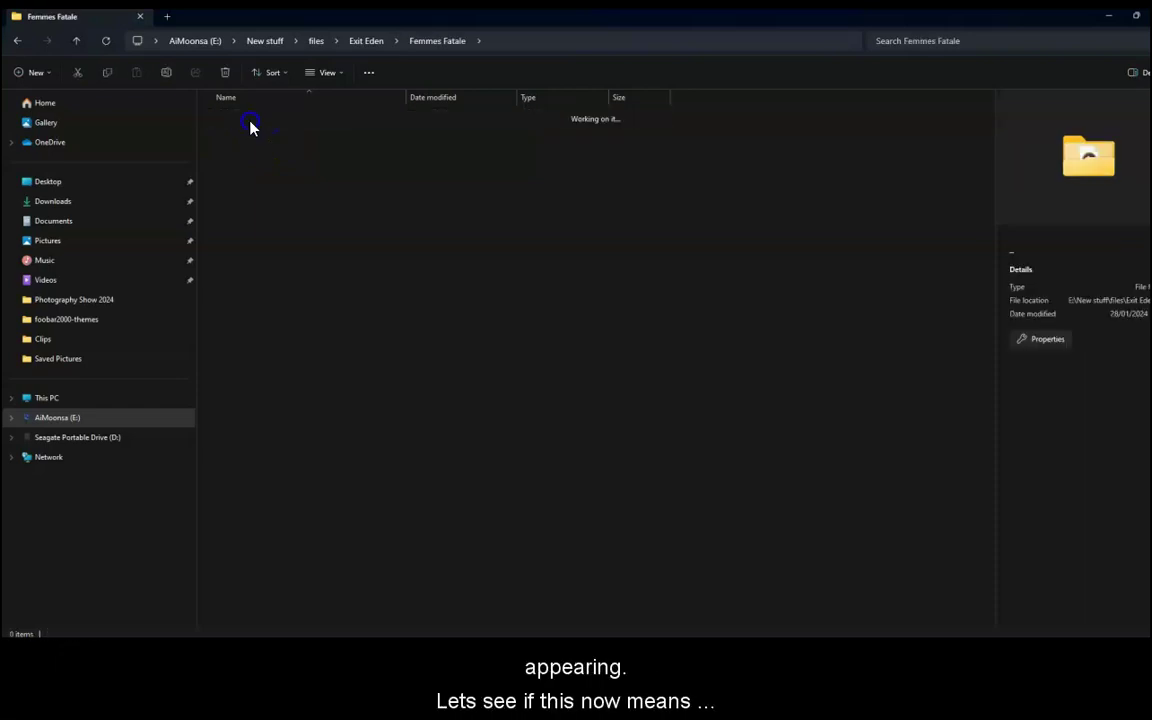